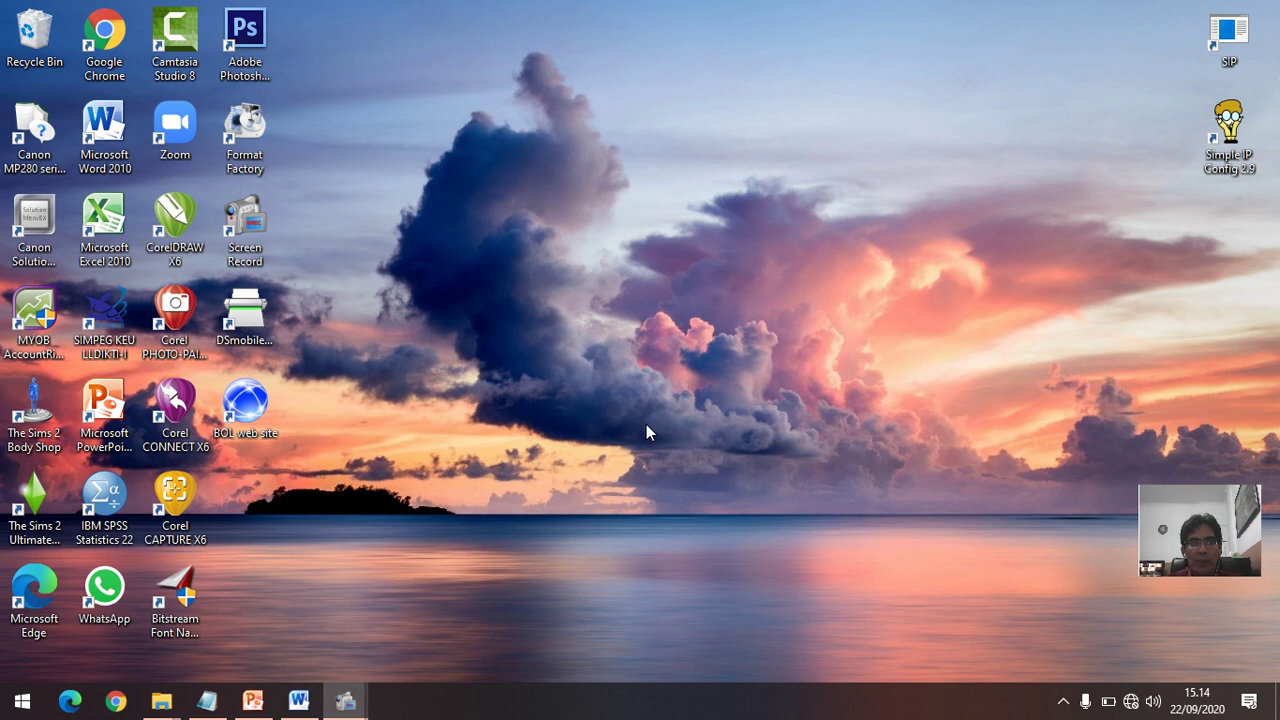
# Step: Launch MYOB AccountRight Plus from its desktop shortcut
pyautogui.click(45, 315)
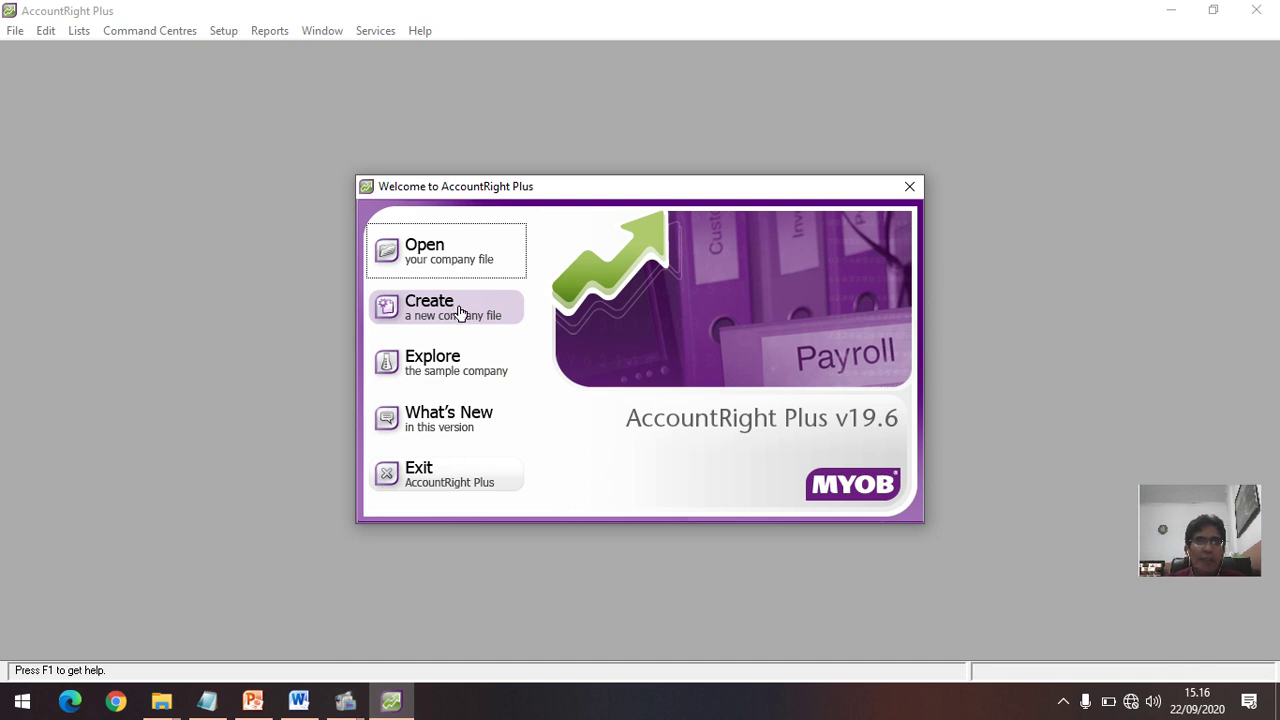
# Step: Choose Create in the Welcome window to start a new company file
pyautogui.click(459, 313)
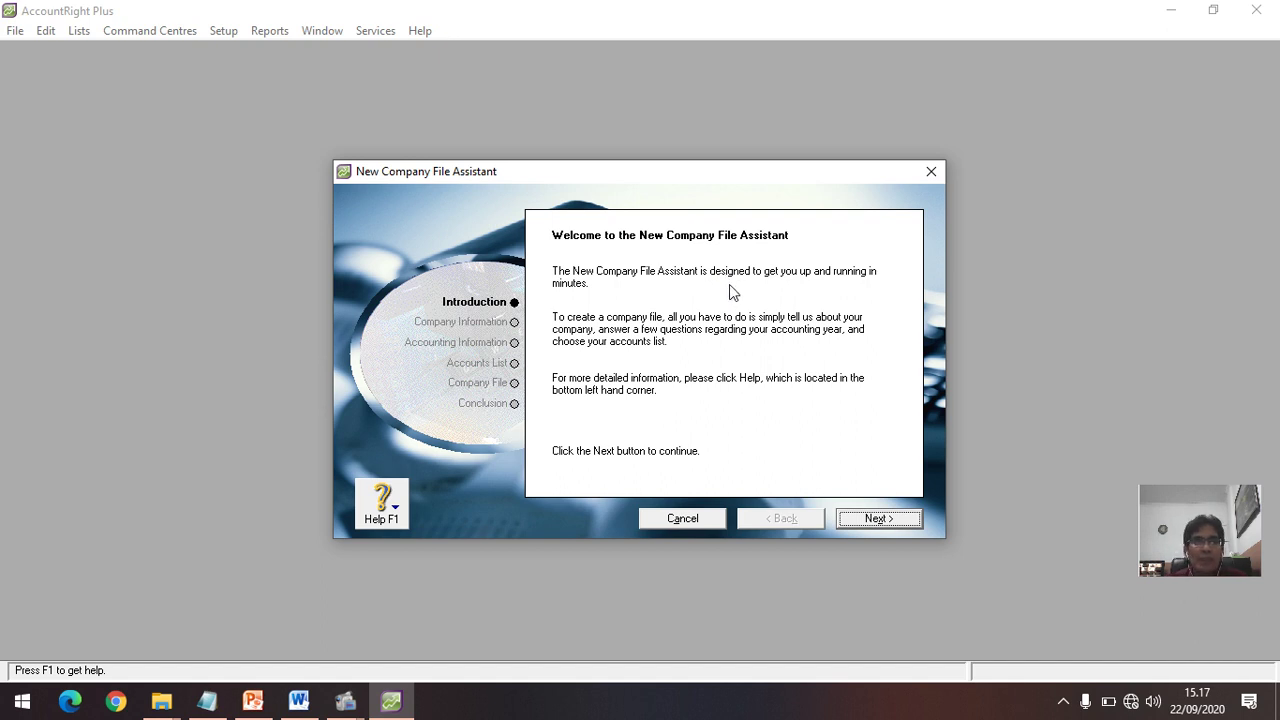
# Step: Advance to Company Information, dismissing each 'Company Name must not be blank' warning
pyautogui.click(509, 324)
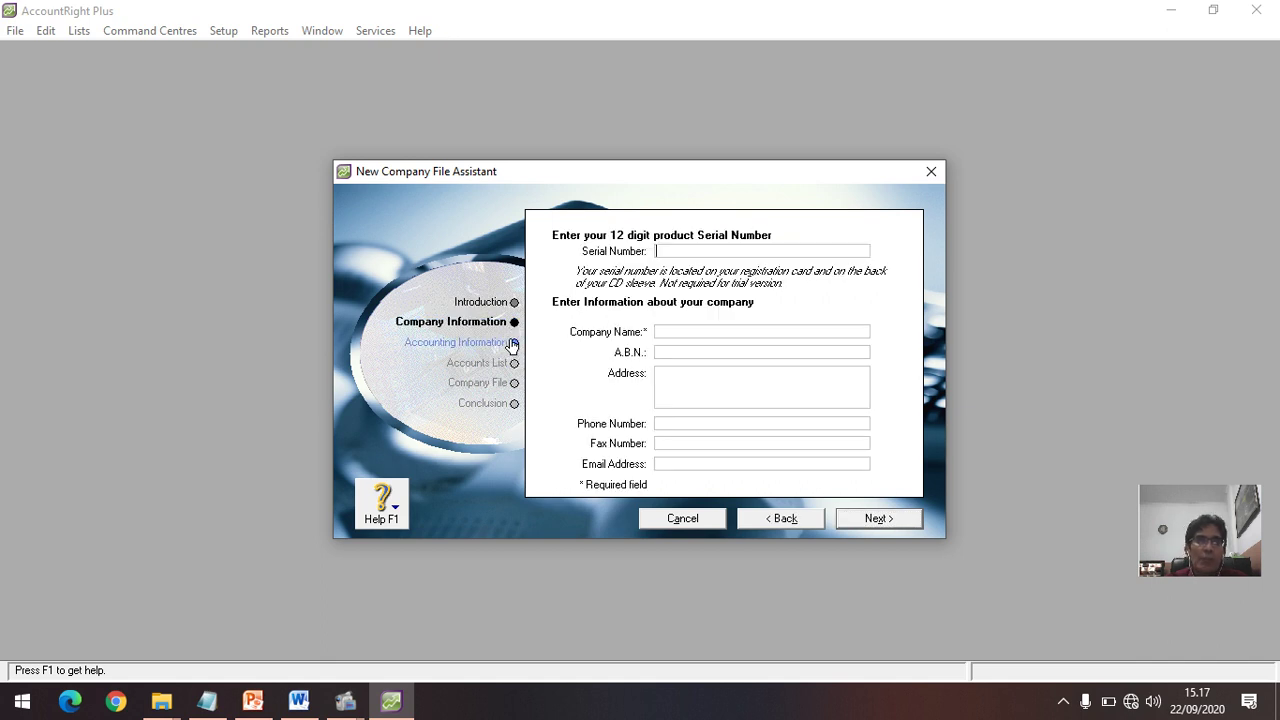
pyautogui.click(512, 346)
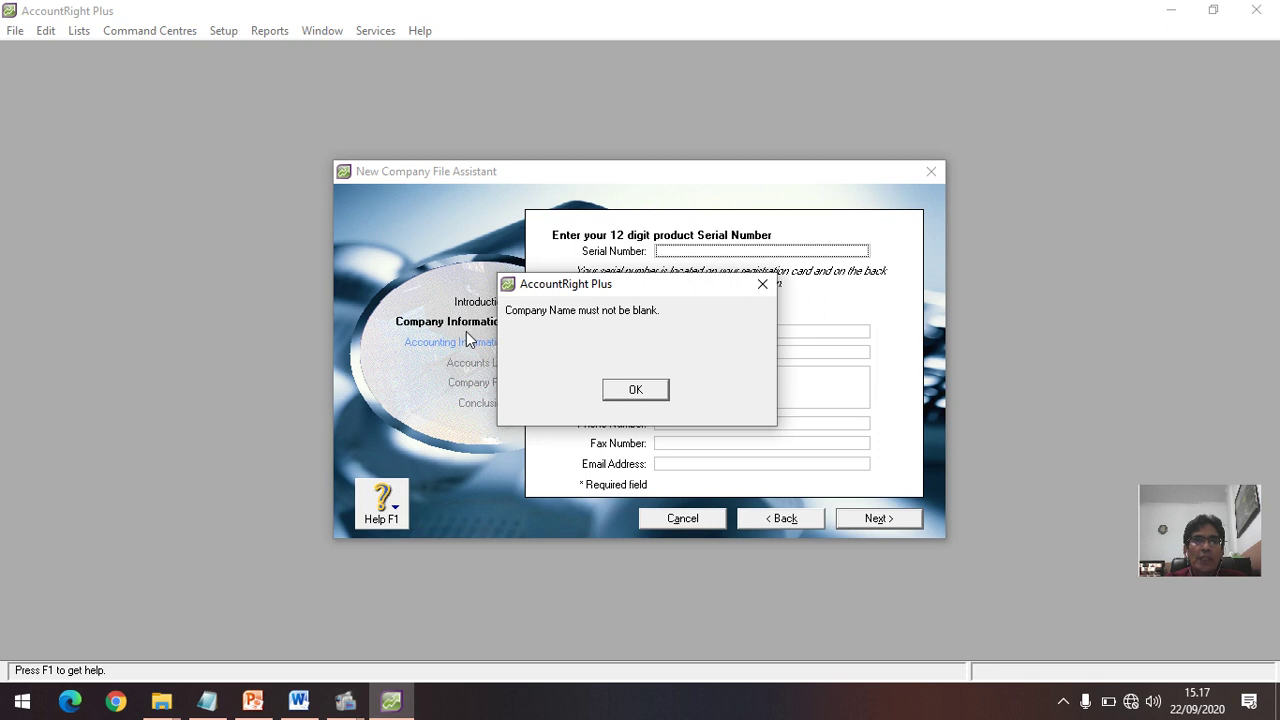
pyautogui.click(761, 286)
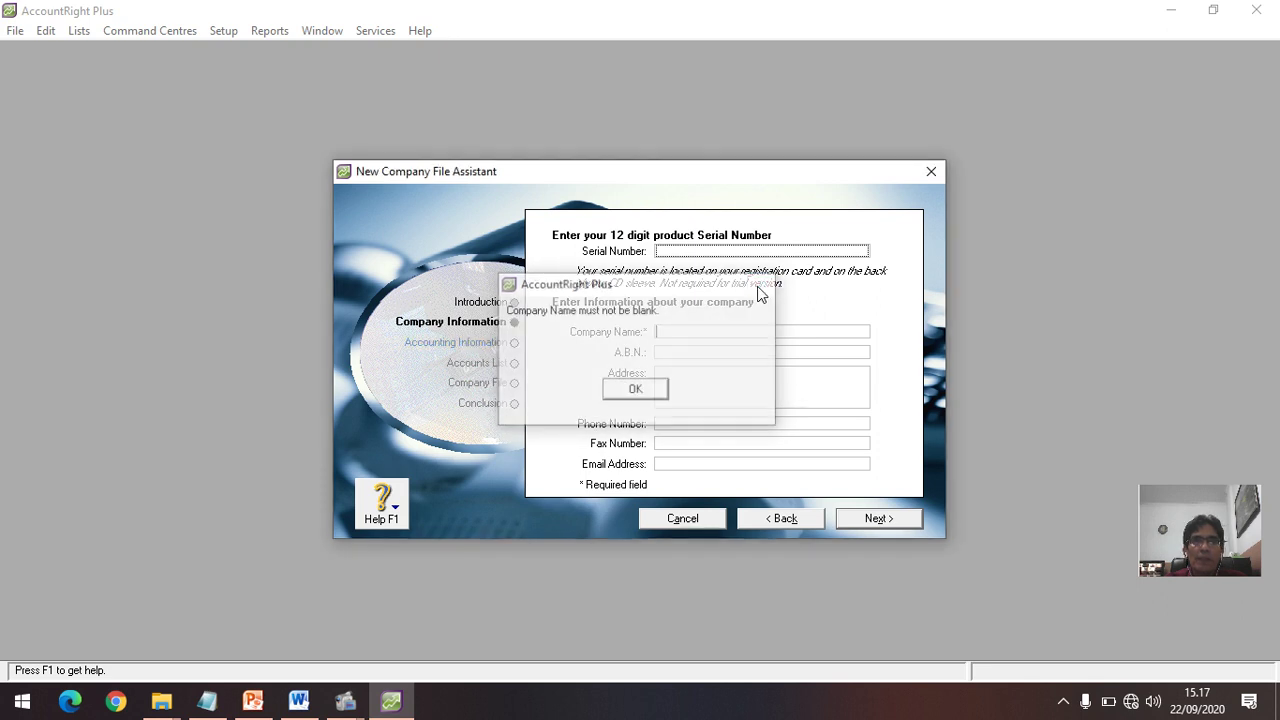
pyautogui.click(510, 345)
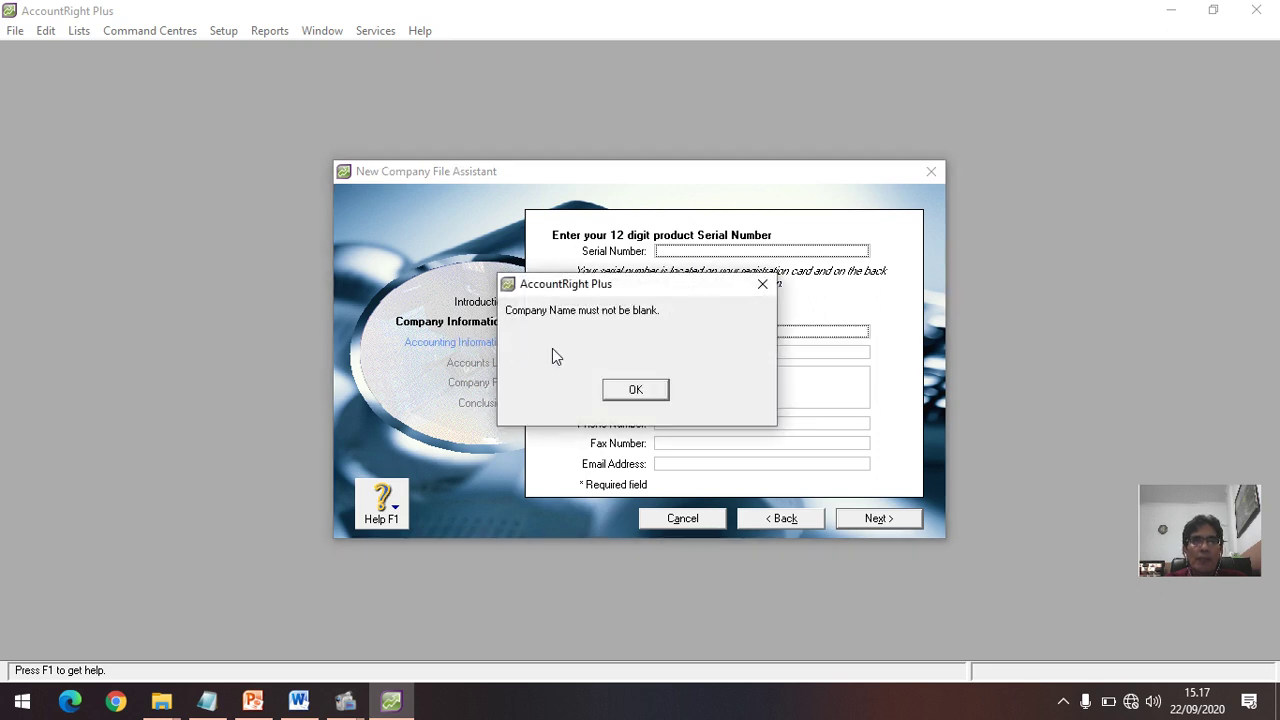
pyautogui.click(761, 286)
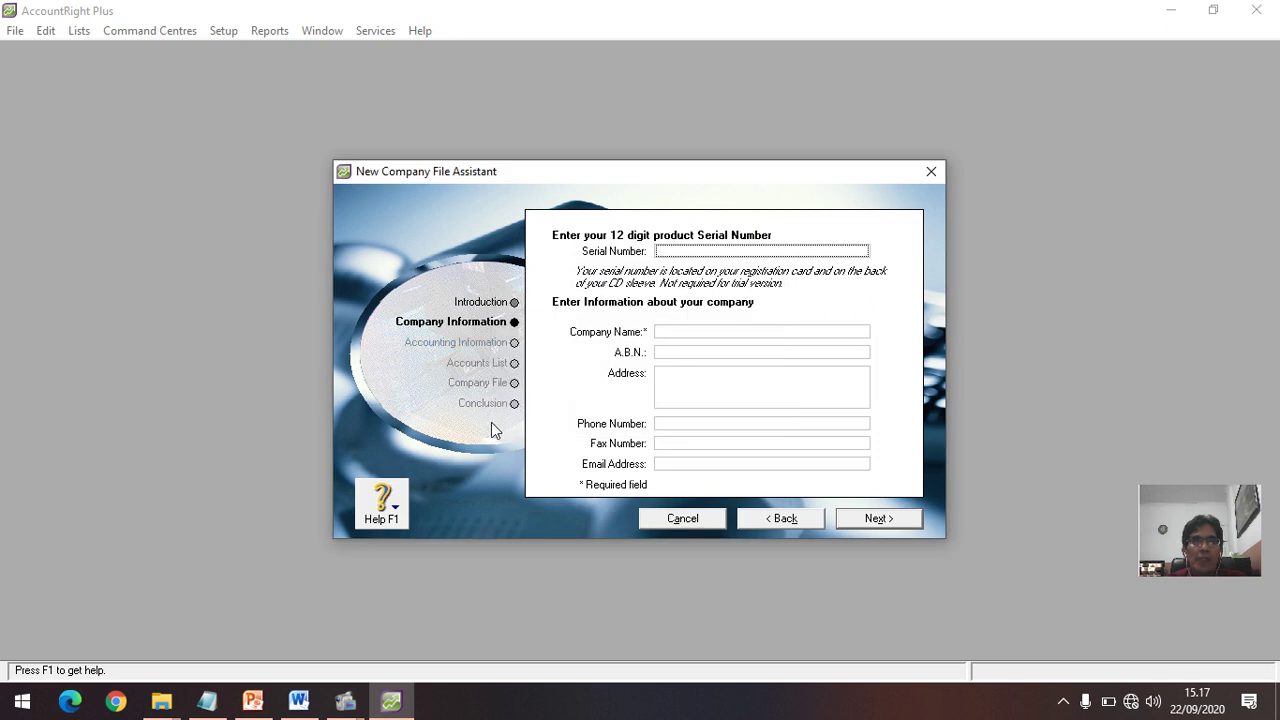
pyautogui.click(515, 305)
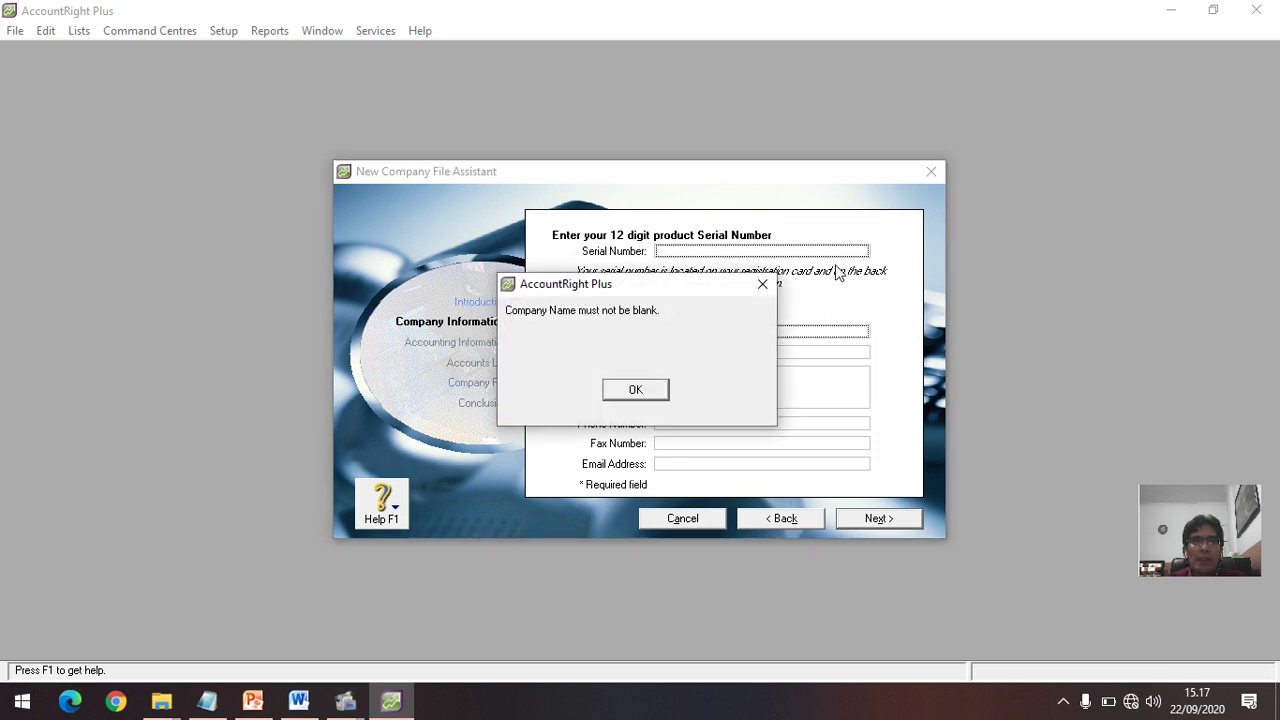
pyautogui.click(763, 287)
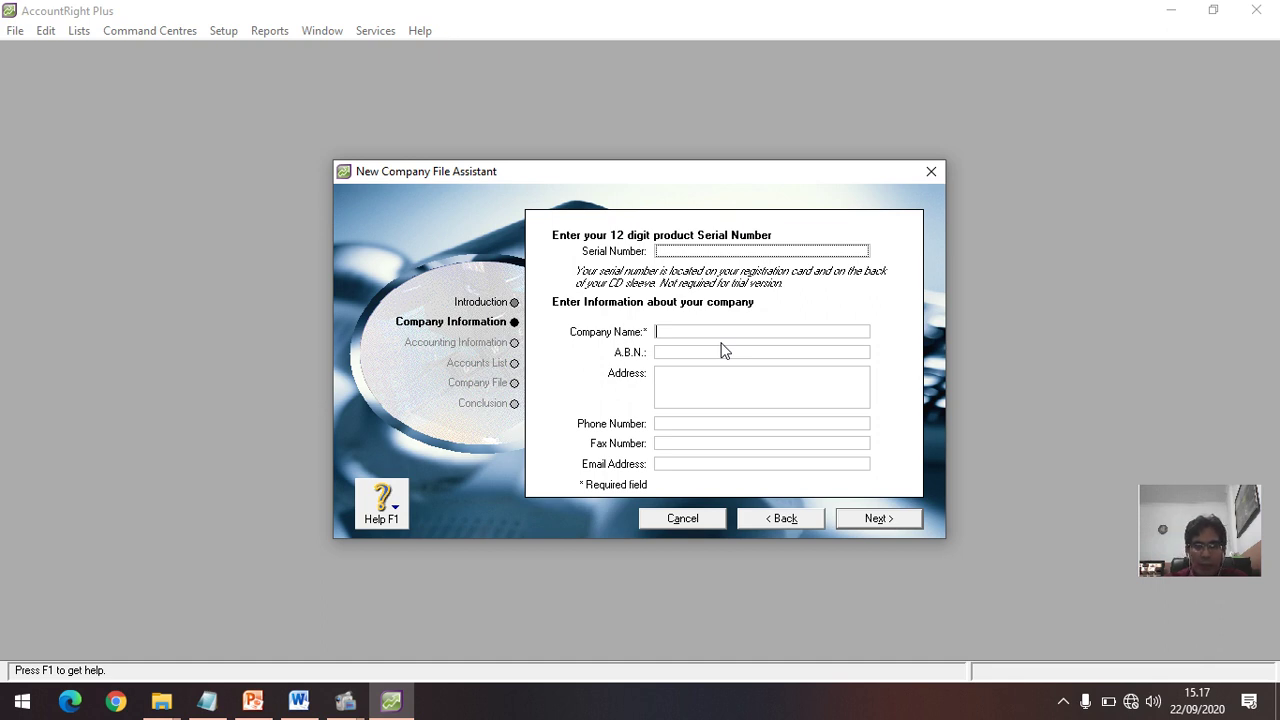
# Step: Enter company name PERUSAHAAN CONTOH and its street address, correcting the city to MEDAN
pyautogui.write('PERUSAHA')
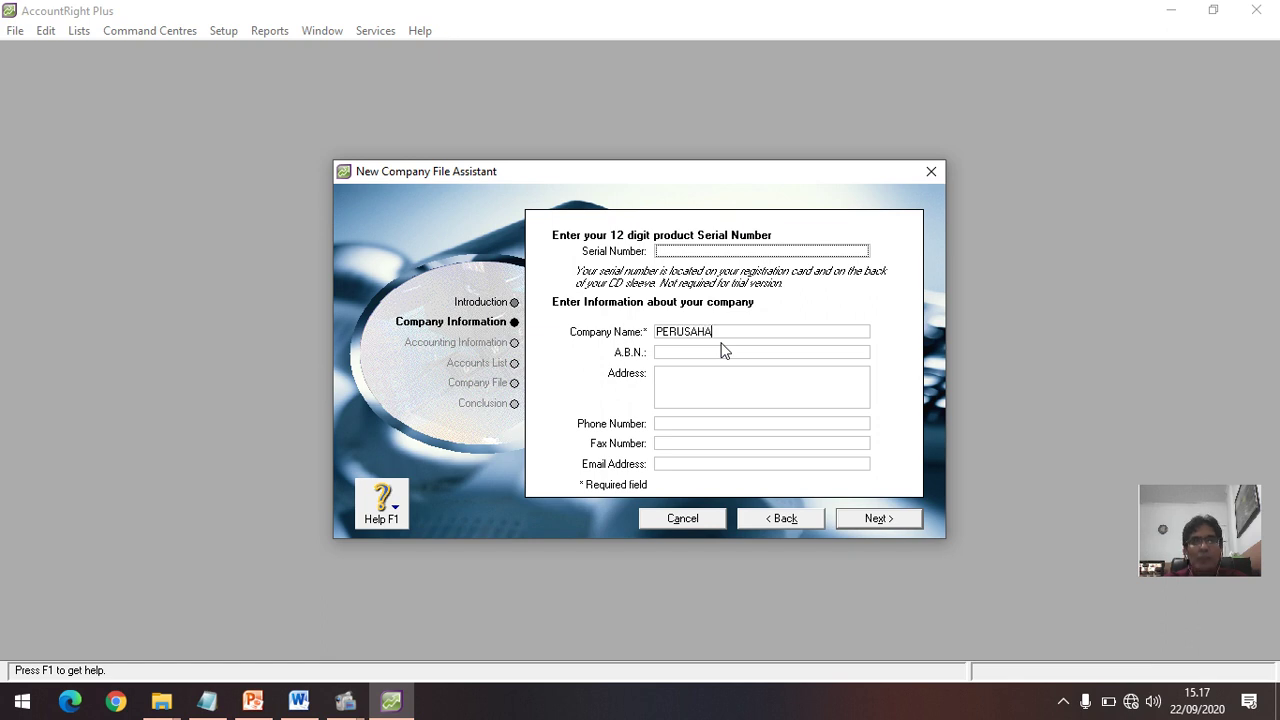
pyautogui.write('AN')
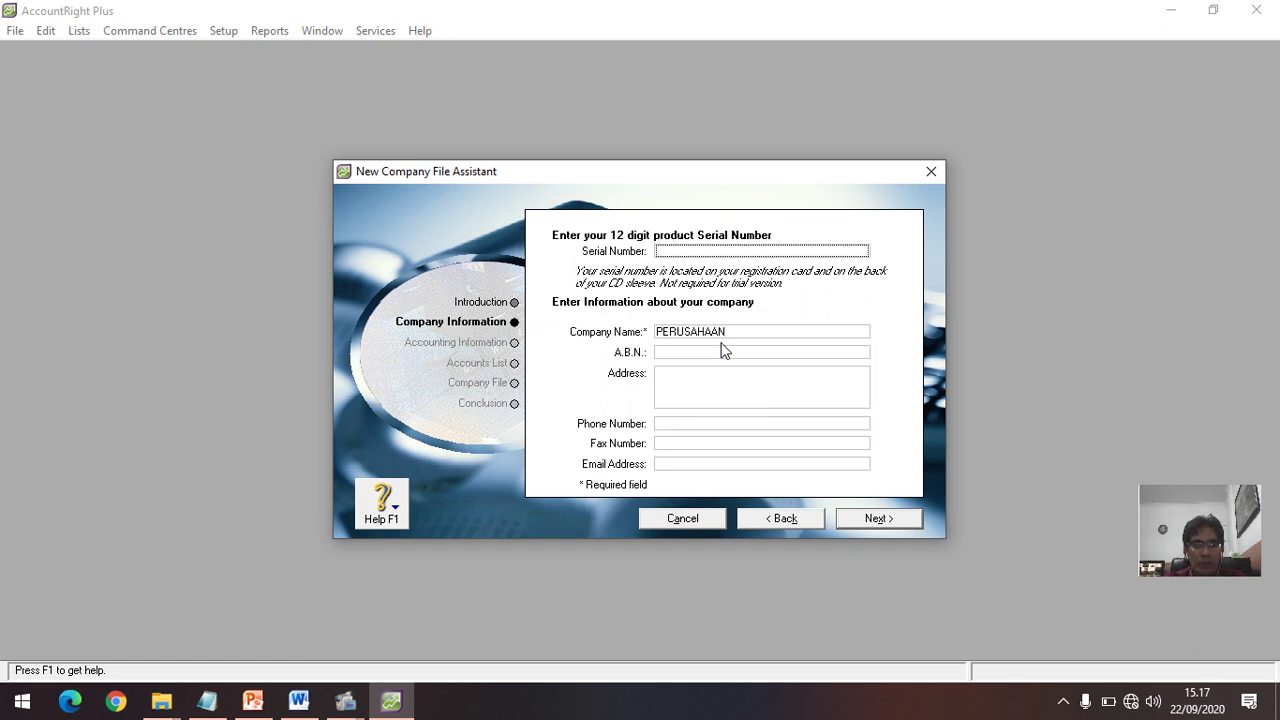
pyautogui.write(' CONTO')
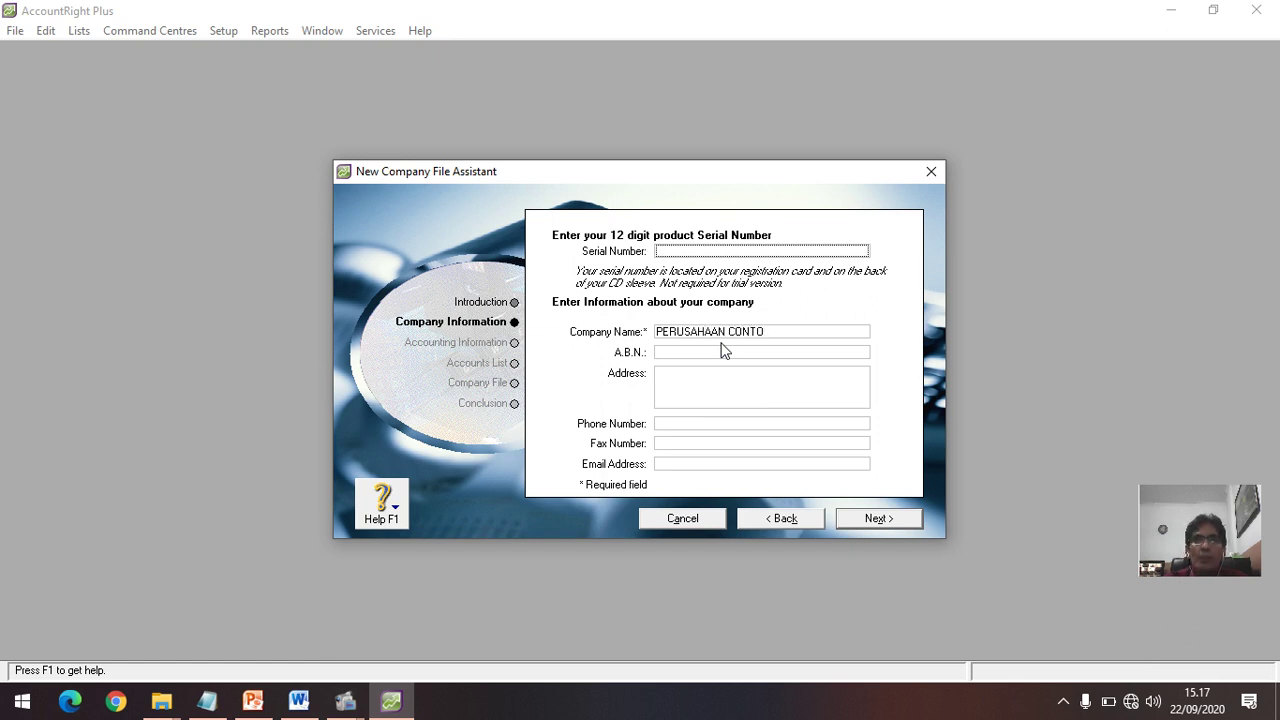
pyautogui.write('H')
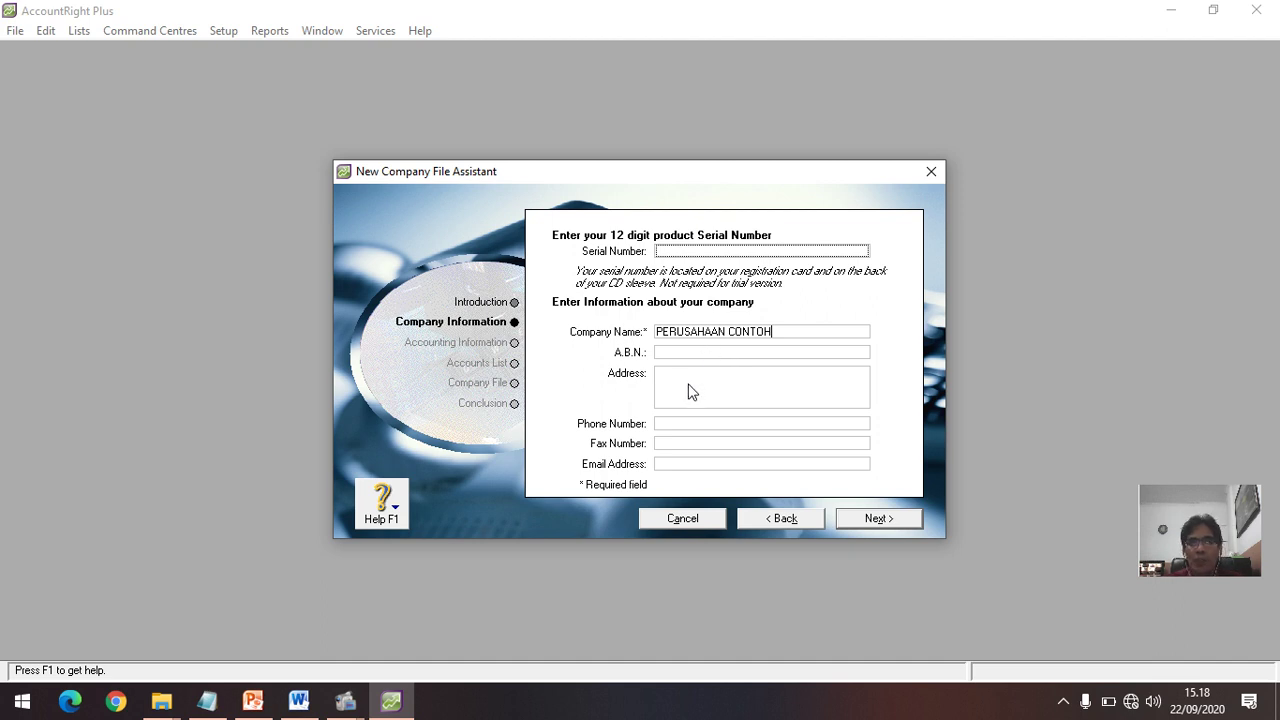
pyautogui.click(686, 381)
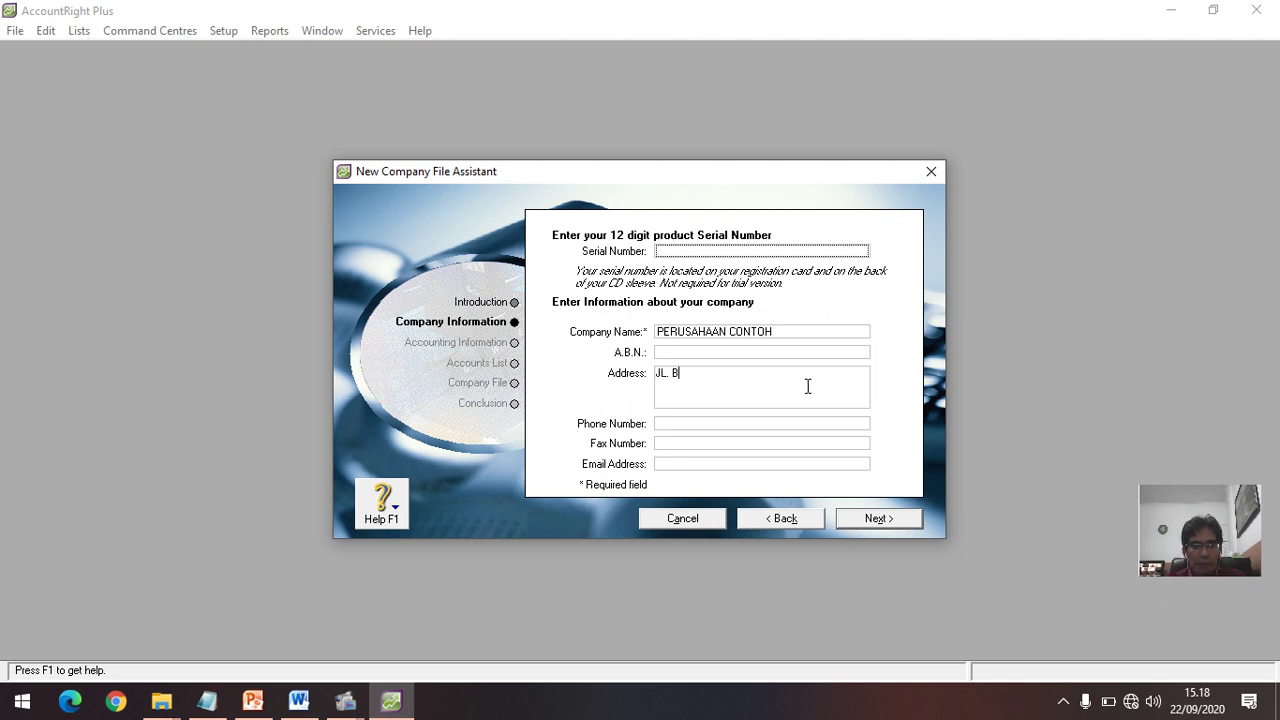
pyautogui.write('ERINGIN')
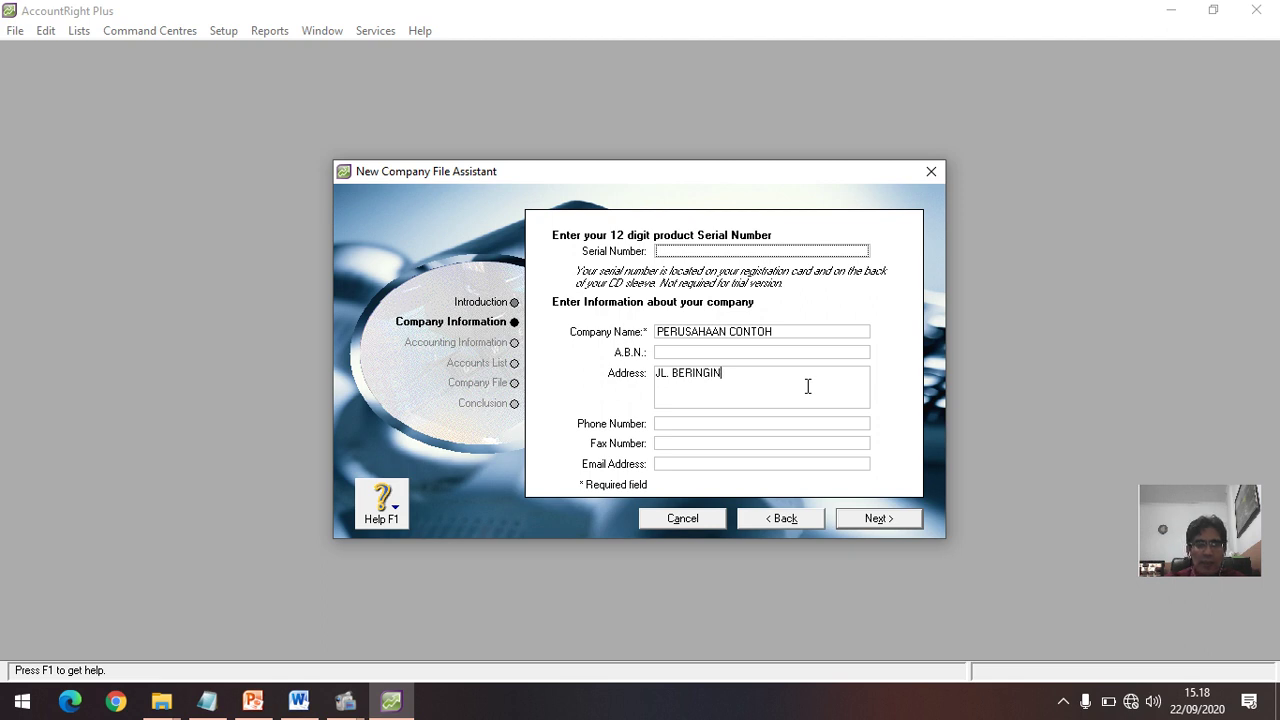
pyautogui.write(' JAKRATA')
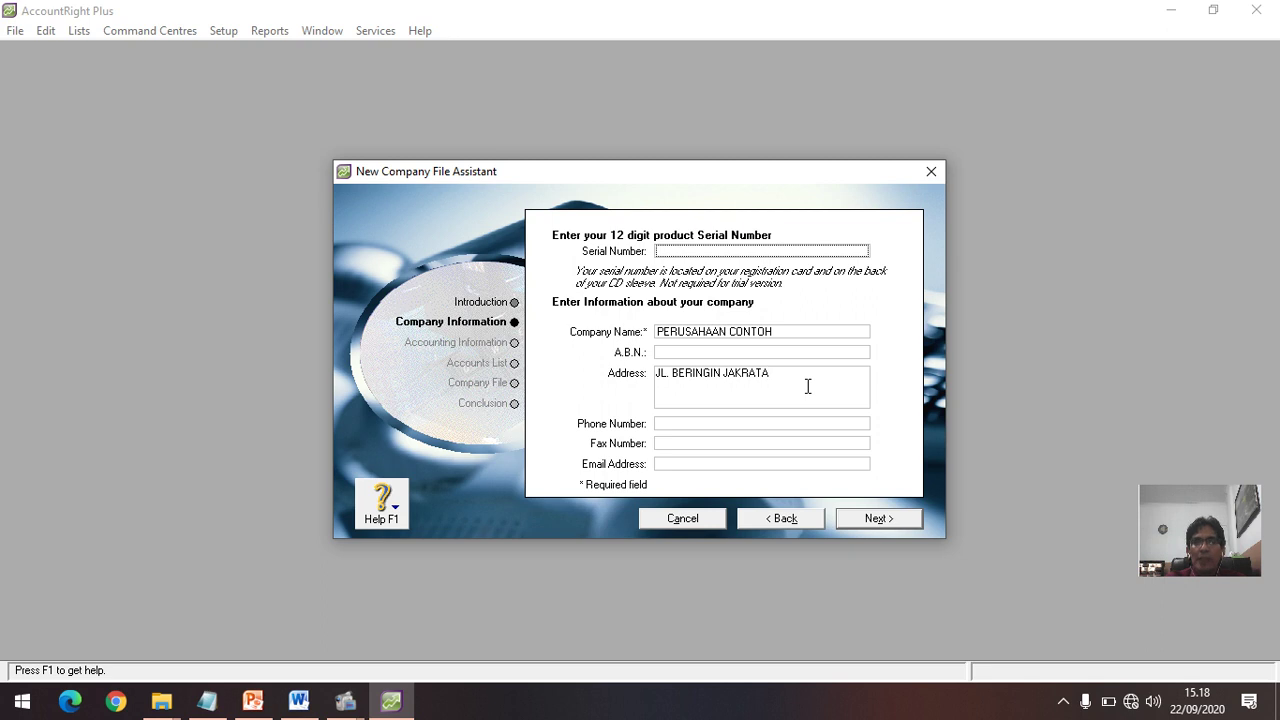
pyautogui.press('BackSpace')
pyautogui.press('BackSpace')
pyautogui.press('BackSpace')
pyautogui.press('BackSpace')
pyautogui.press('BackSpace')
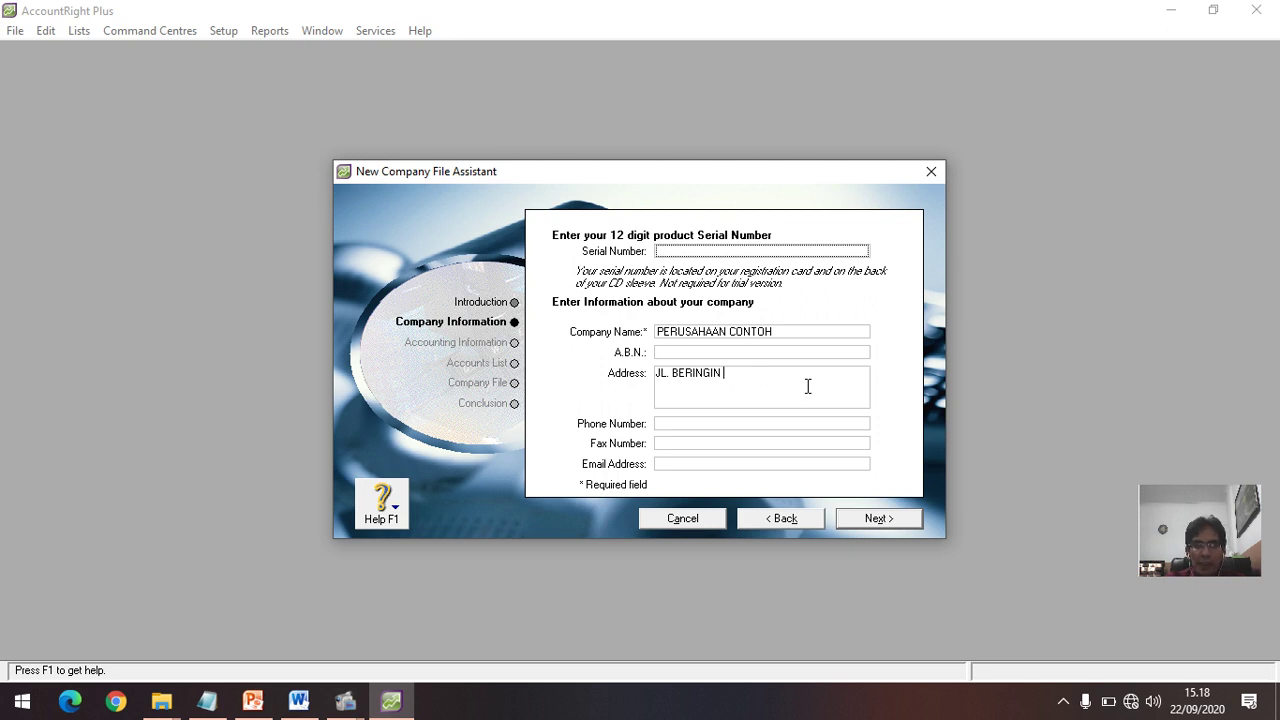
pyautogui.write('MEDAN')
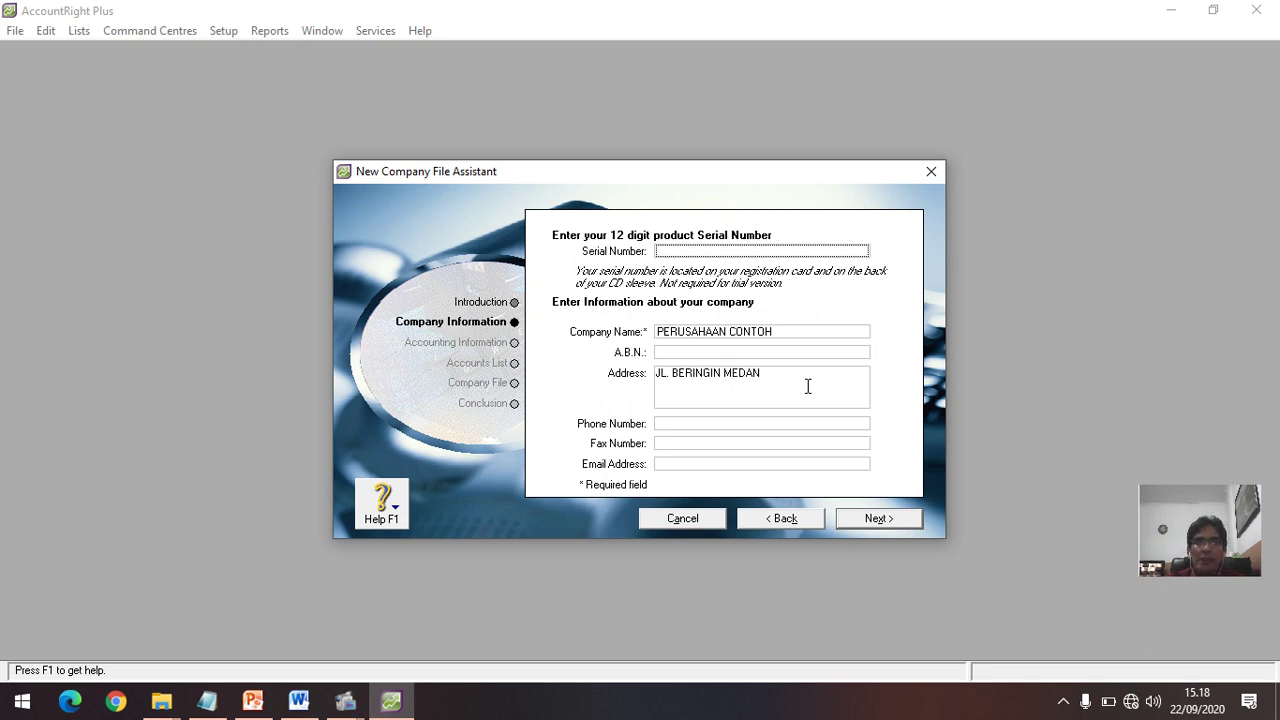
# Step: Fill in the company's phone and fax numbers
pyautogui.click(707, 424)
pyautogui.write('0')
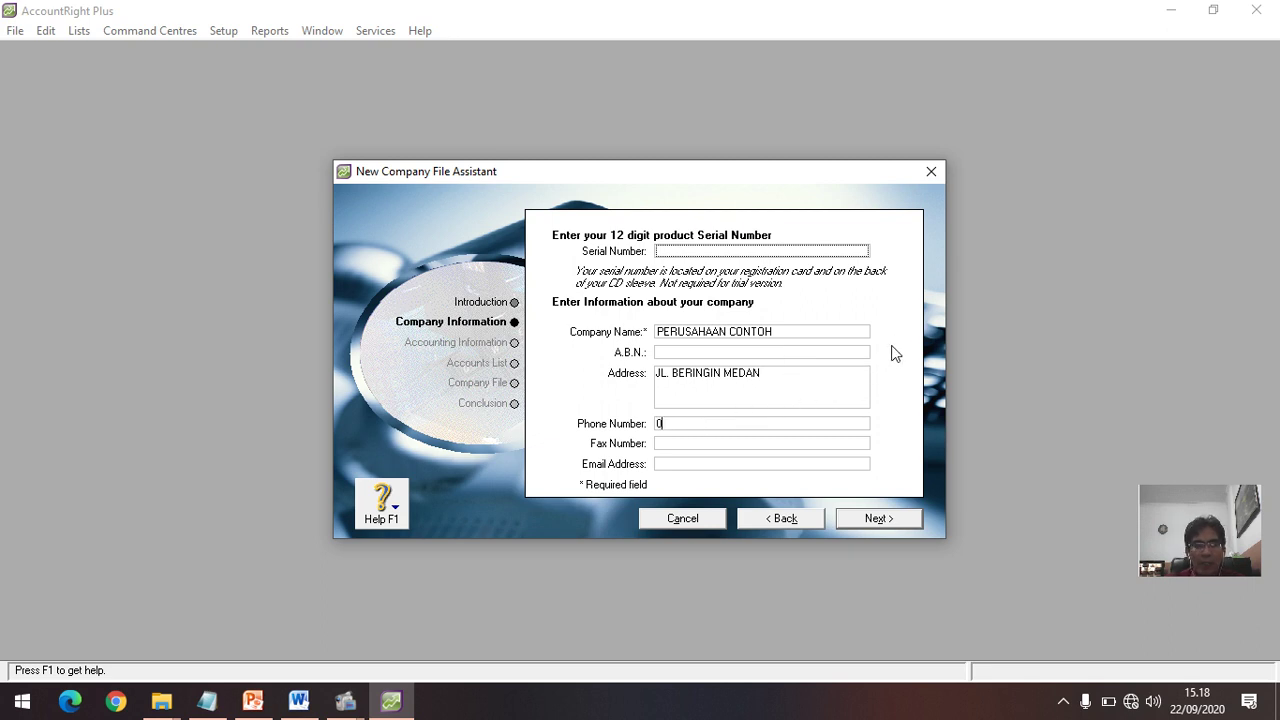
pyautogui.write('61-')
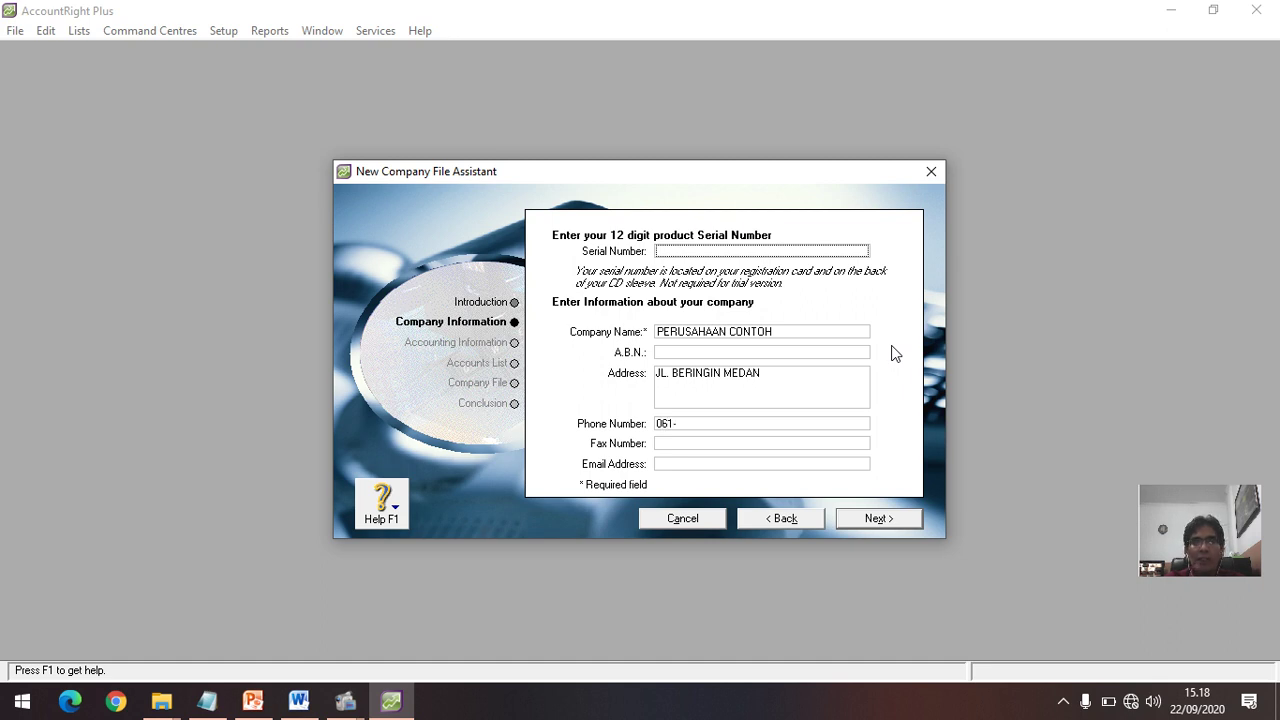
pyautogui.write('9999999')
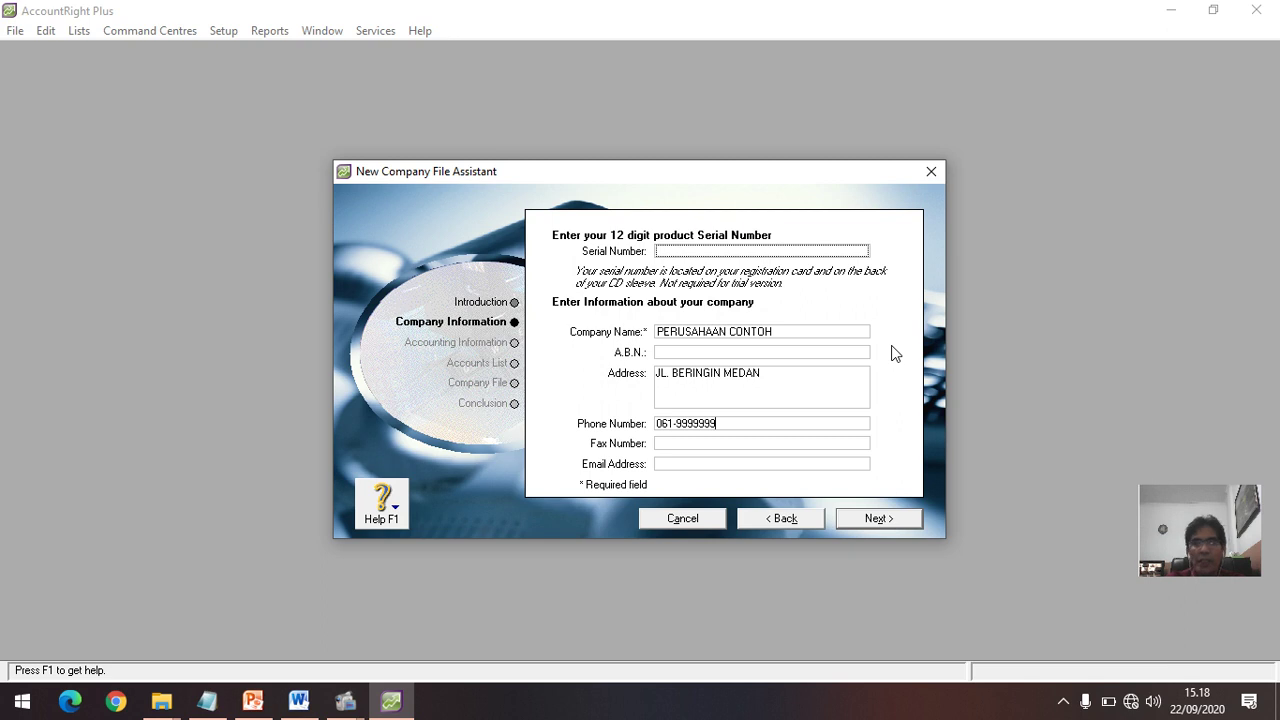
pyautogui.click(700, 445)
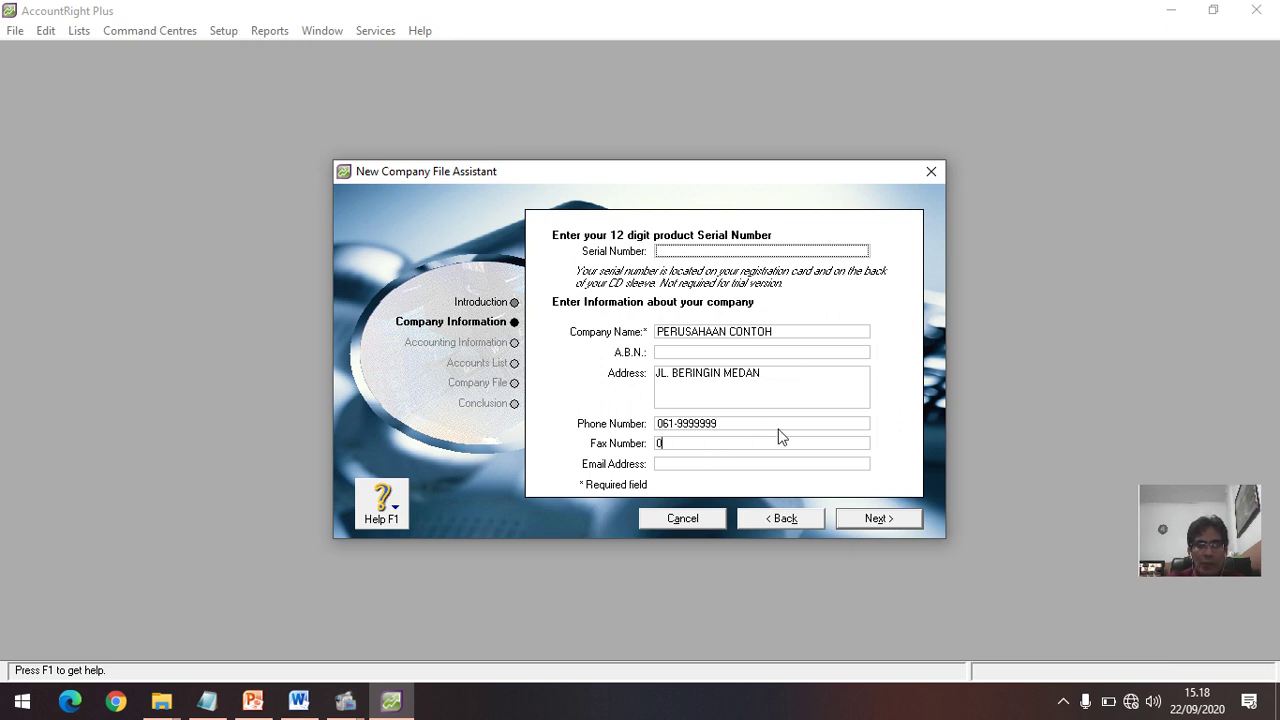
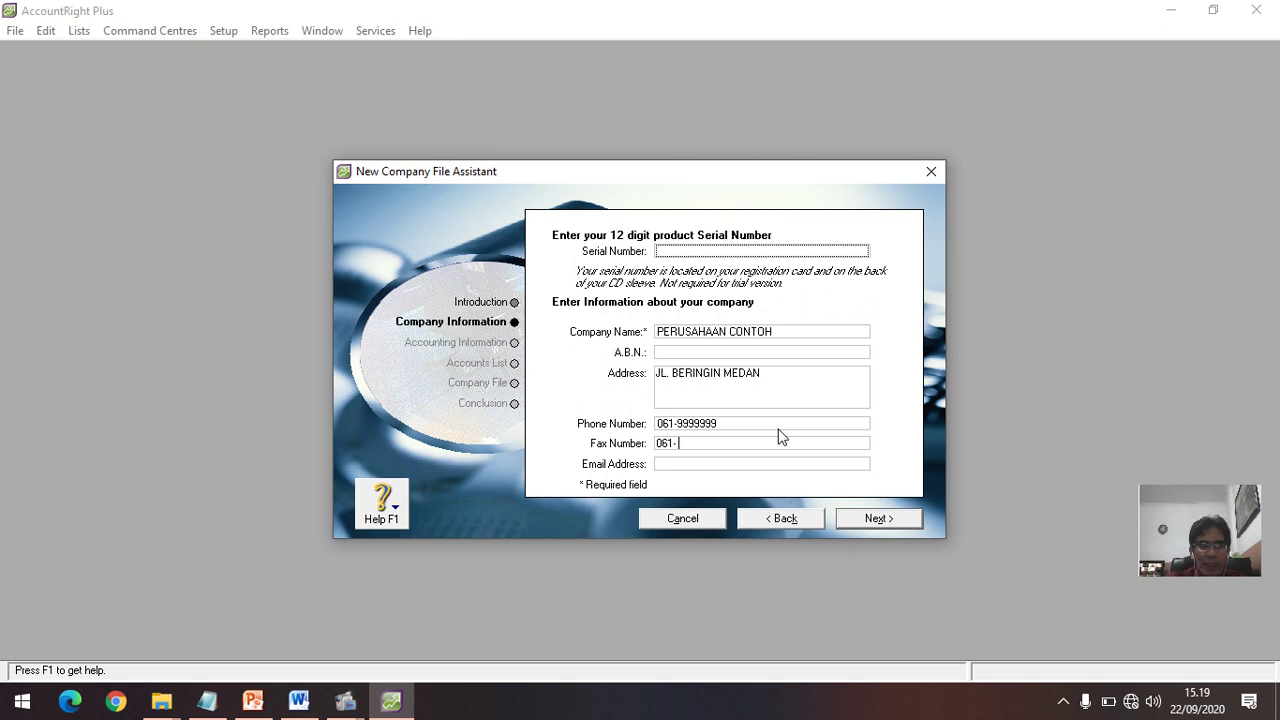
# Step: Enter the company's full e-mail address, replacing the short name first typed
pyautogui.click(669, 464)
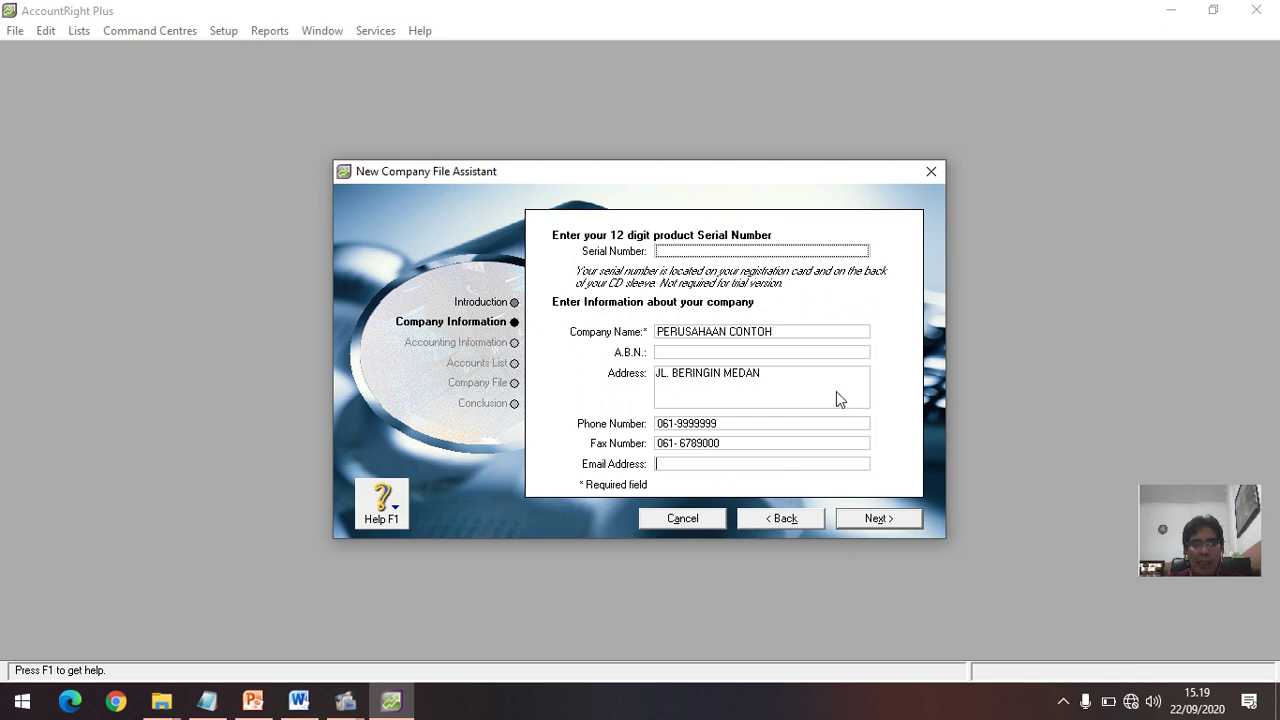
pyautogui.write('YA')
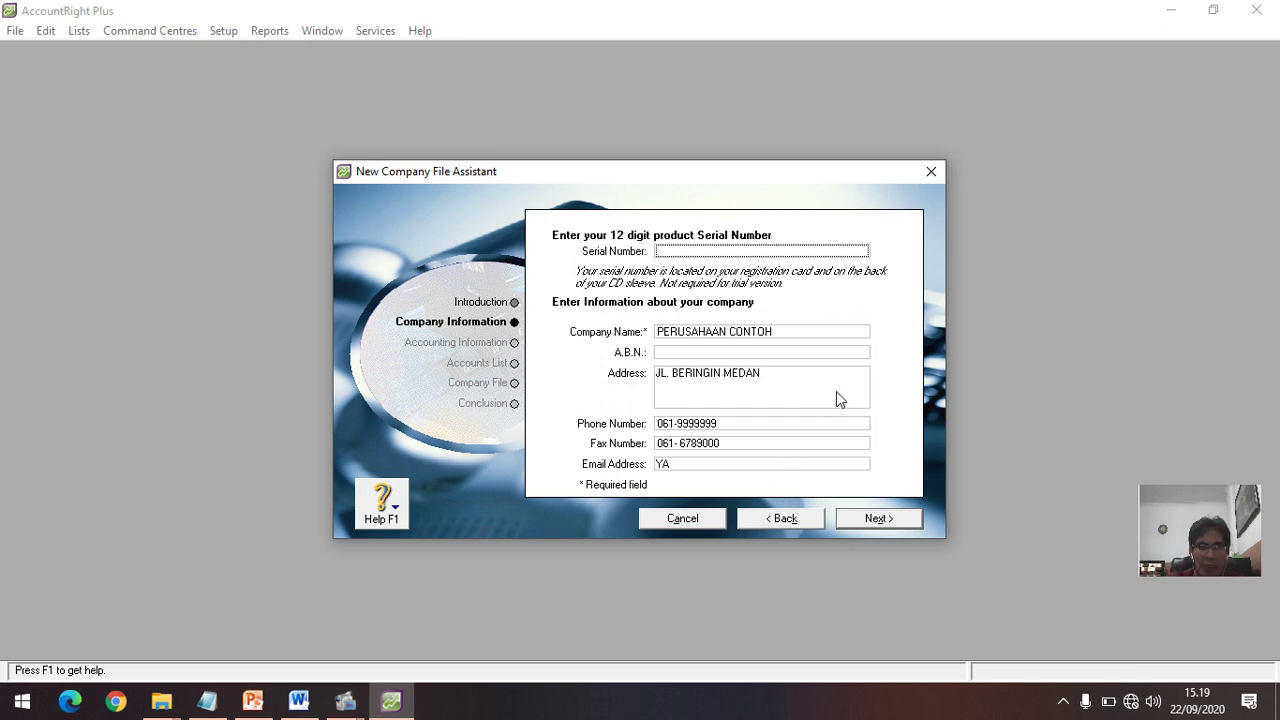
pyautogui.write('KUB')
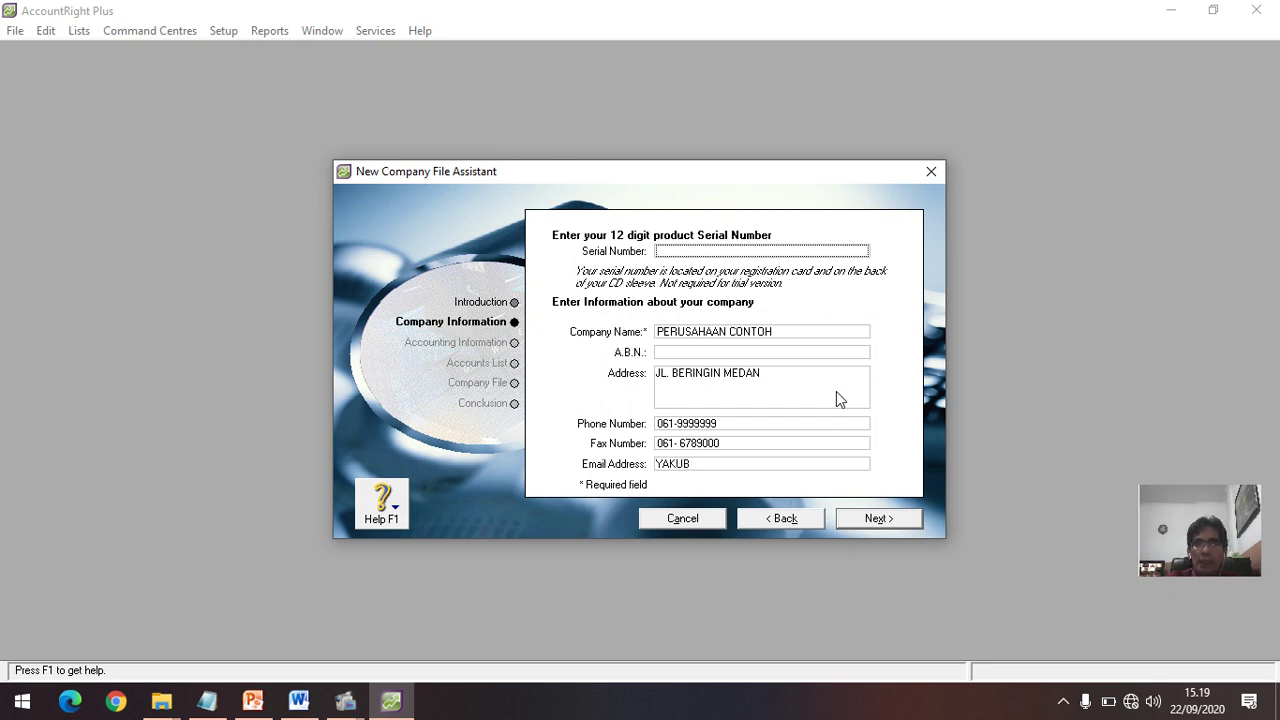
pyautogui.press('BackSpace')
pyautogui.press('BackSpace')
pyautogui.press('BackSpace')
pyautogui.press('BackSpace')
pyautogui.press('BackSpace')
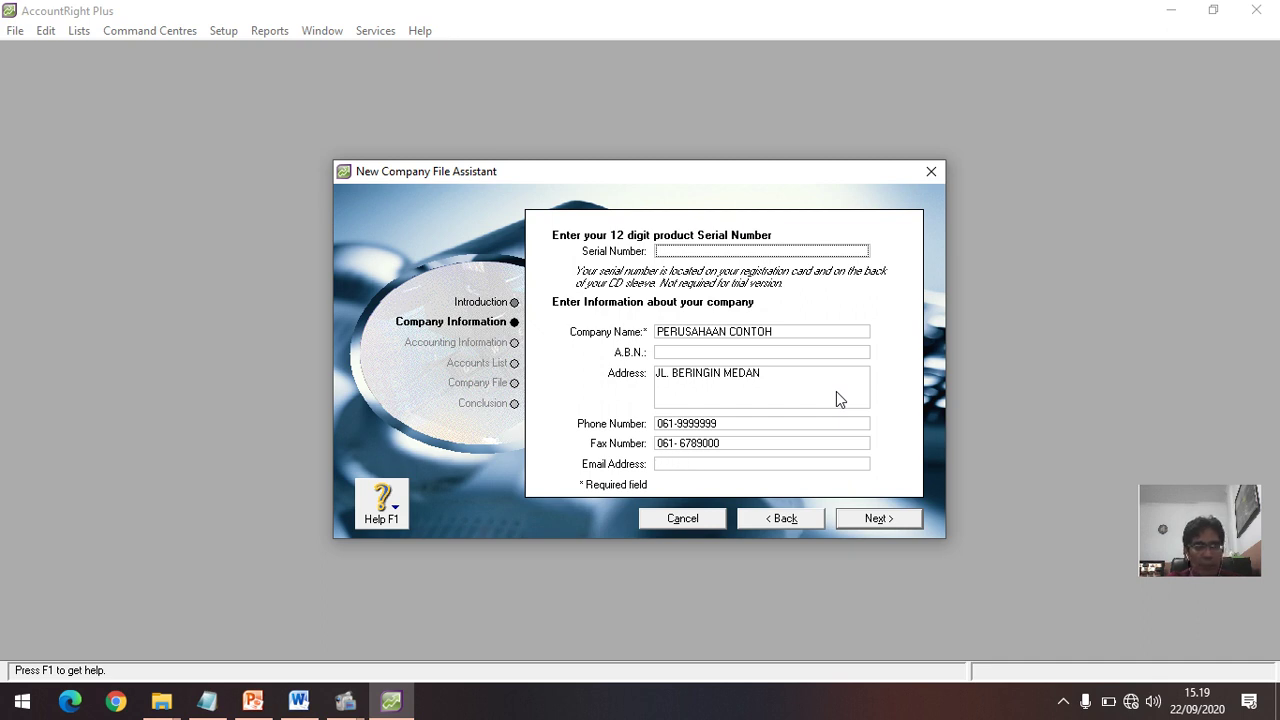
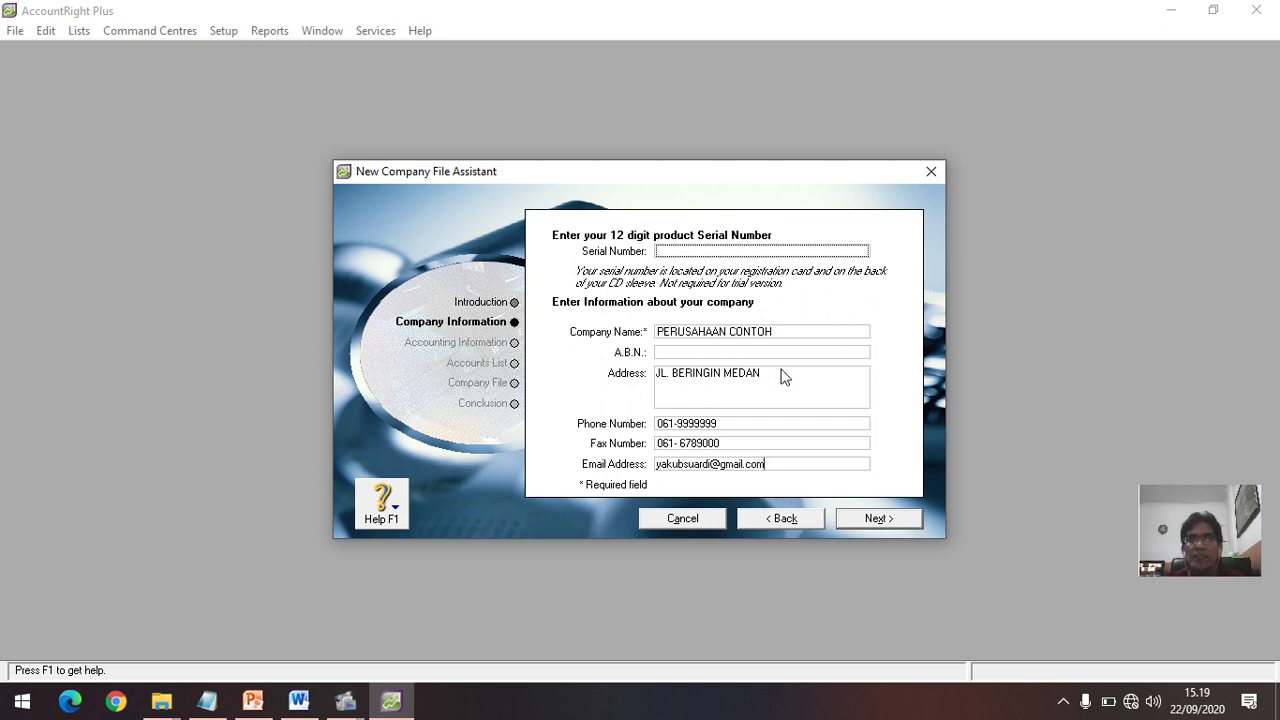
# Step: Set financial year 2020 ending December, conversion month January, and Twelve accounting periods
pyautogui.click(873, 519)
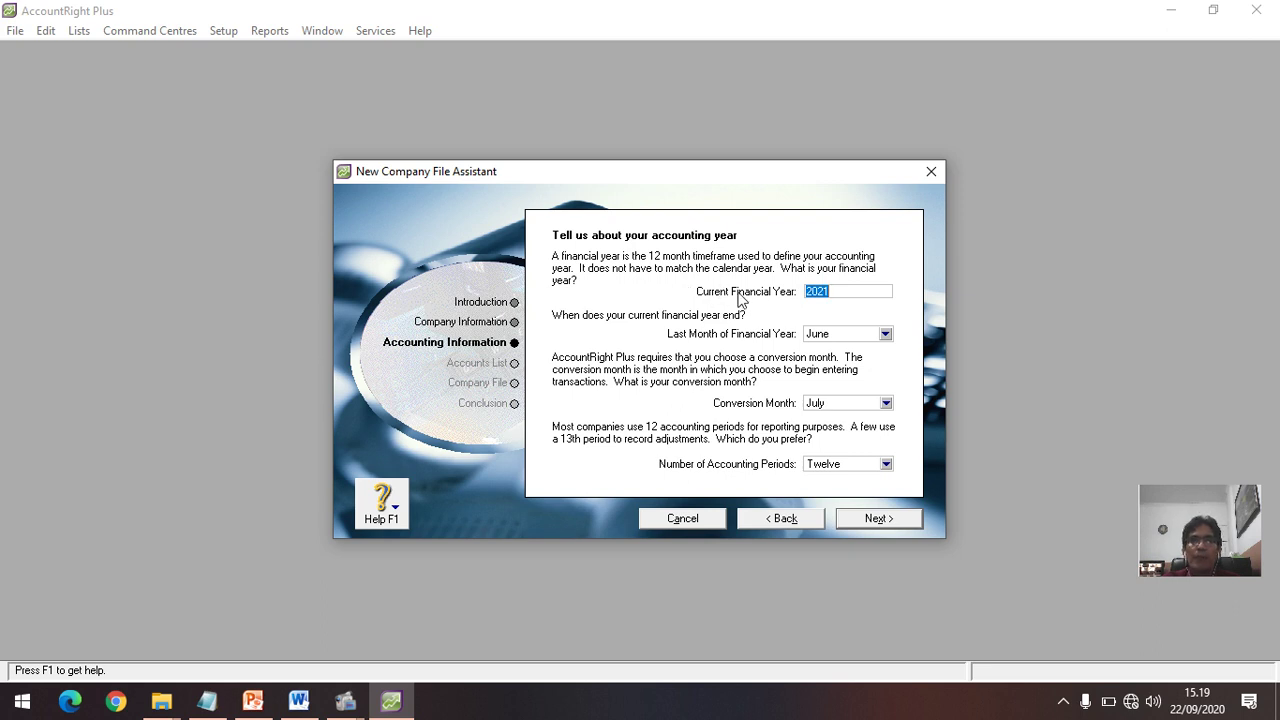
pyautogui.click(835, 292)
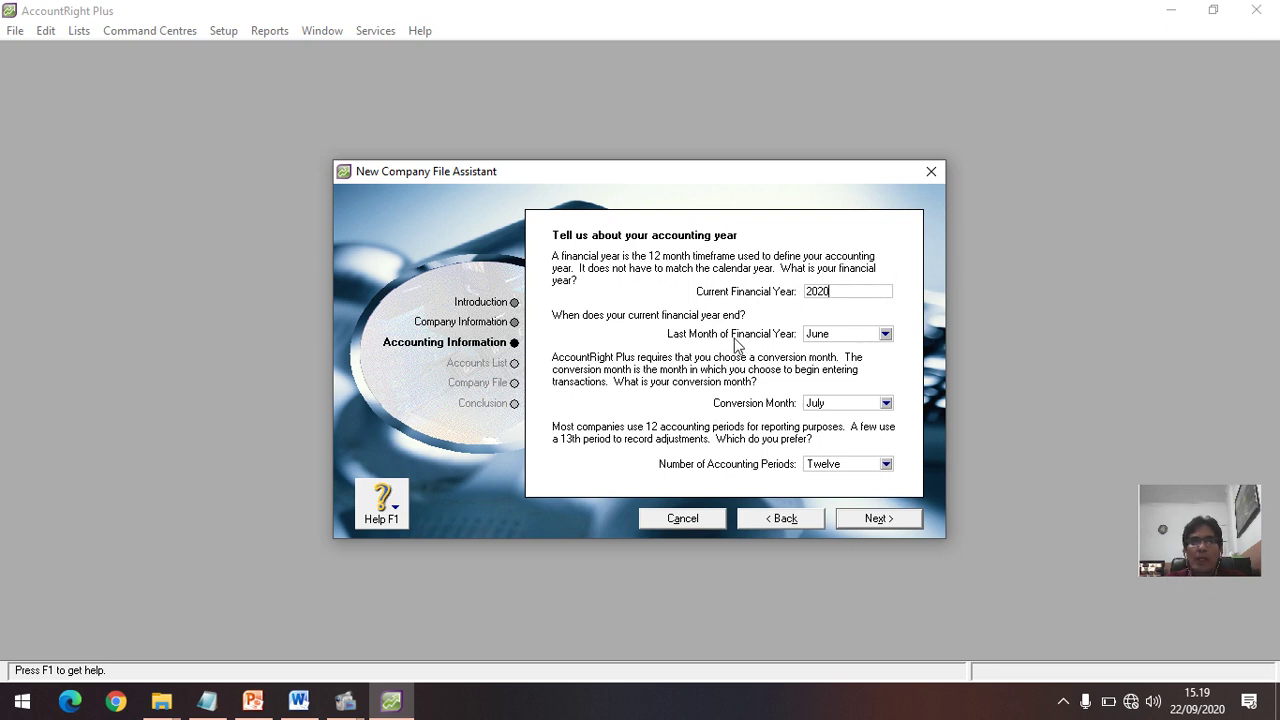
pyautogui.click(886, 336)
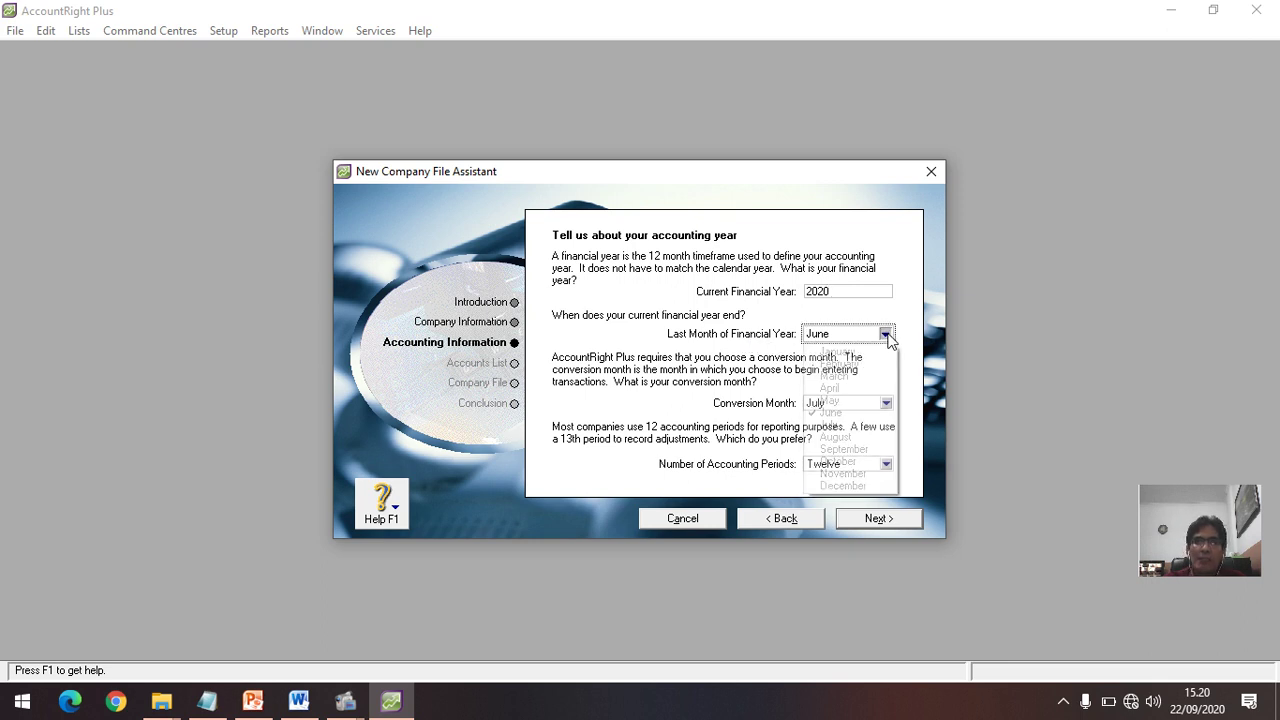
pyautogui.click(850, 486)
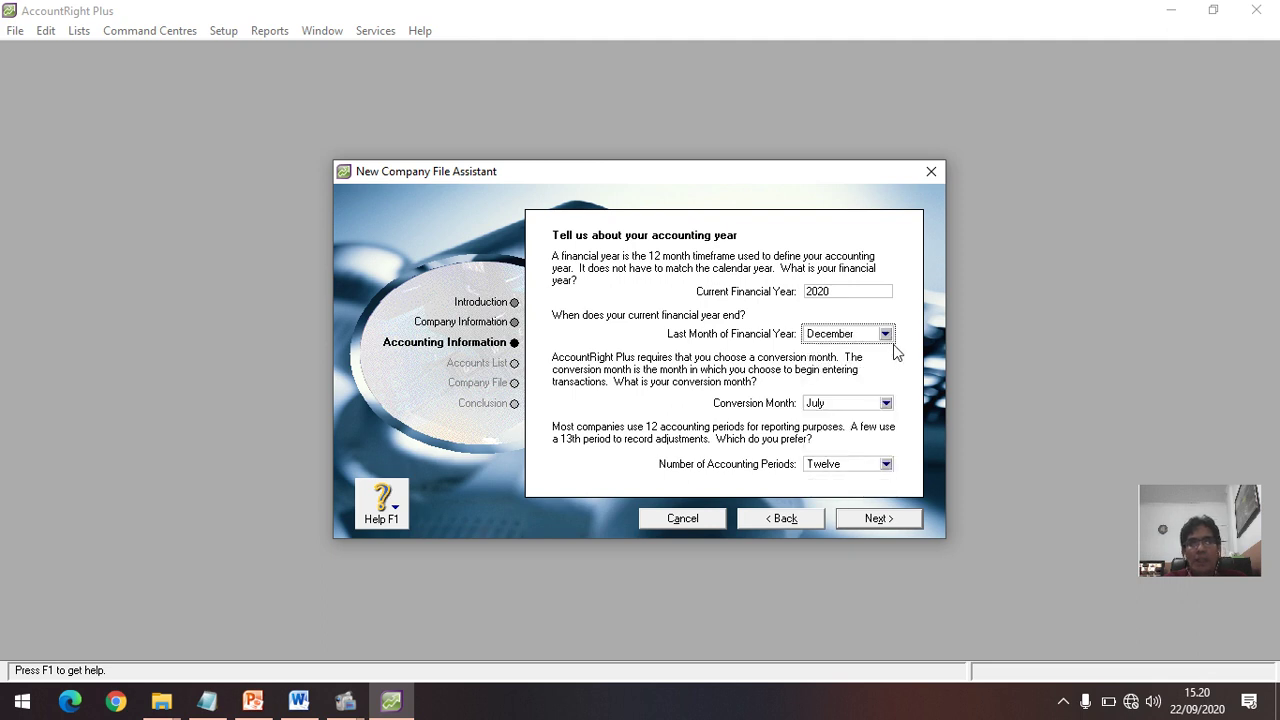
pyautogui.click(887, 406)
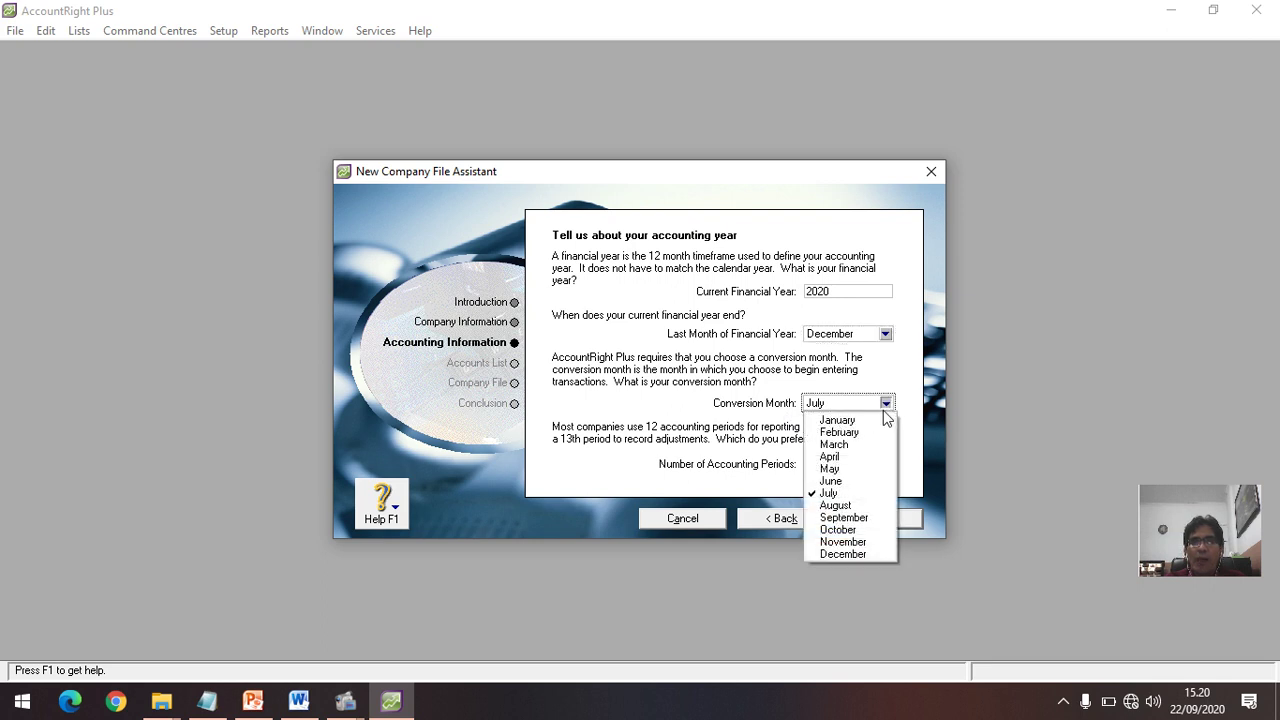
pyautogui.click(840, 420)
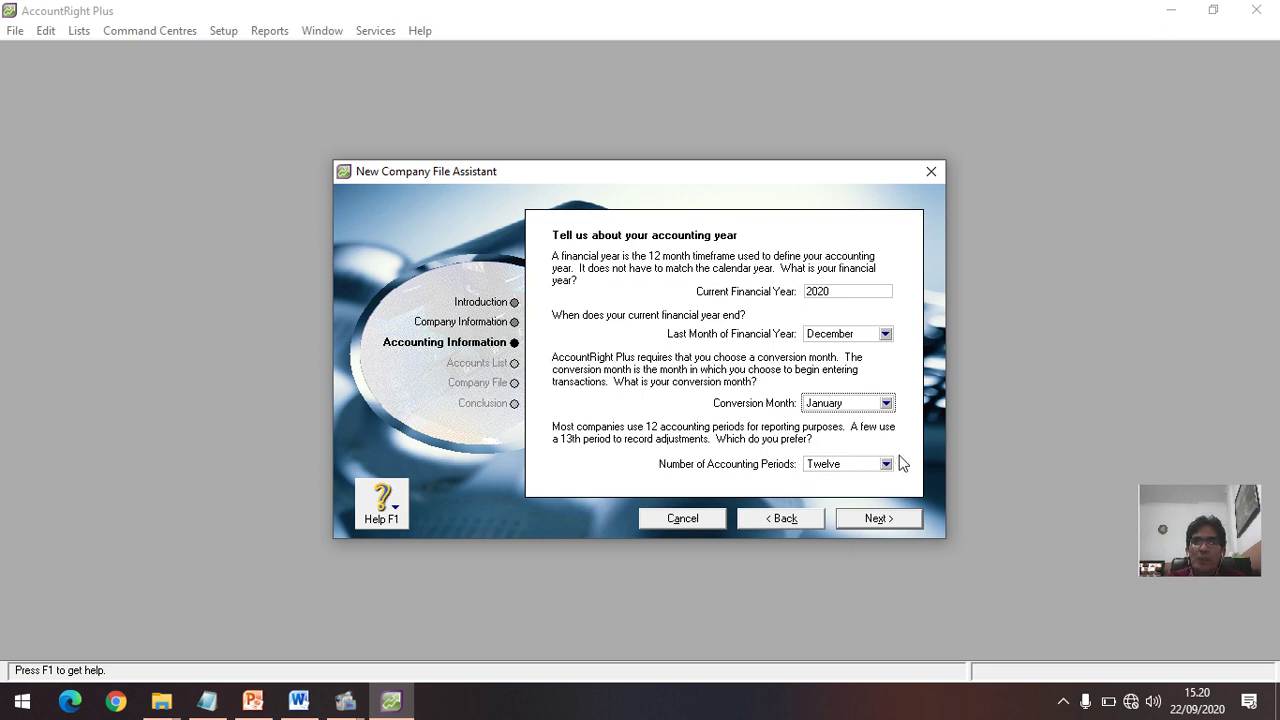
pyautogui.click(886, 465)
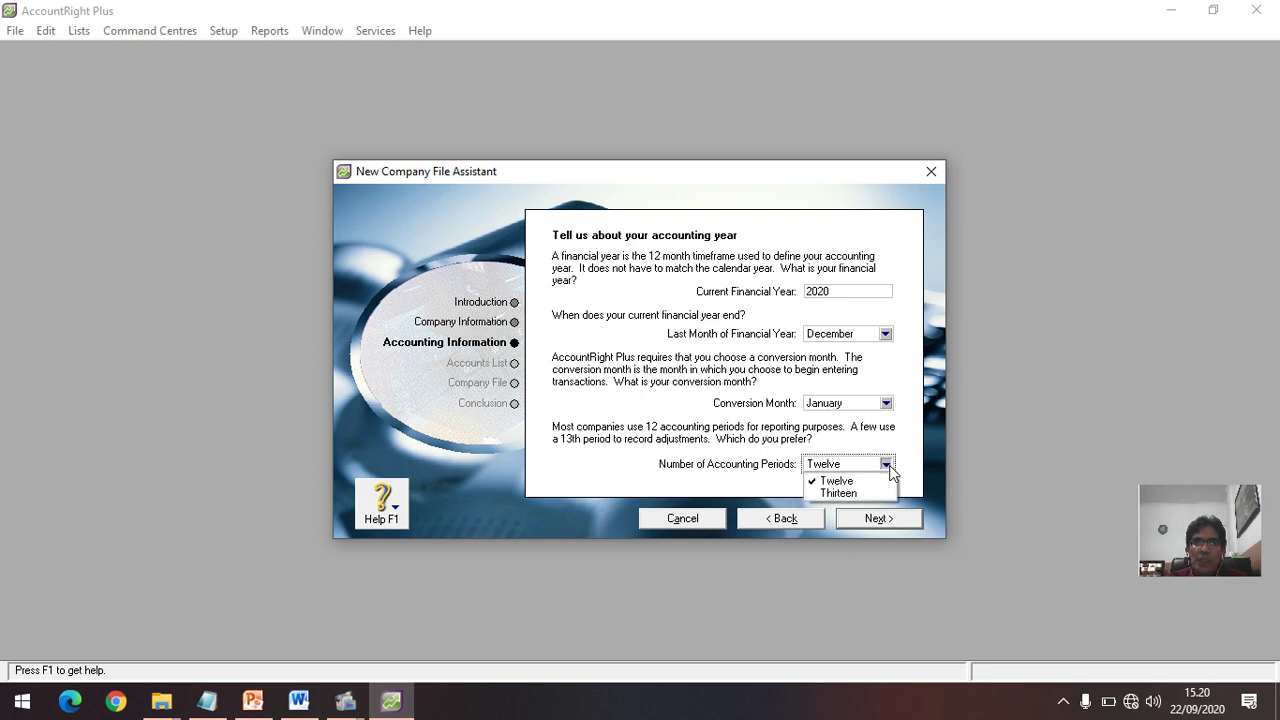
pyautogui.click(846, 494)
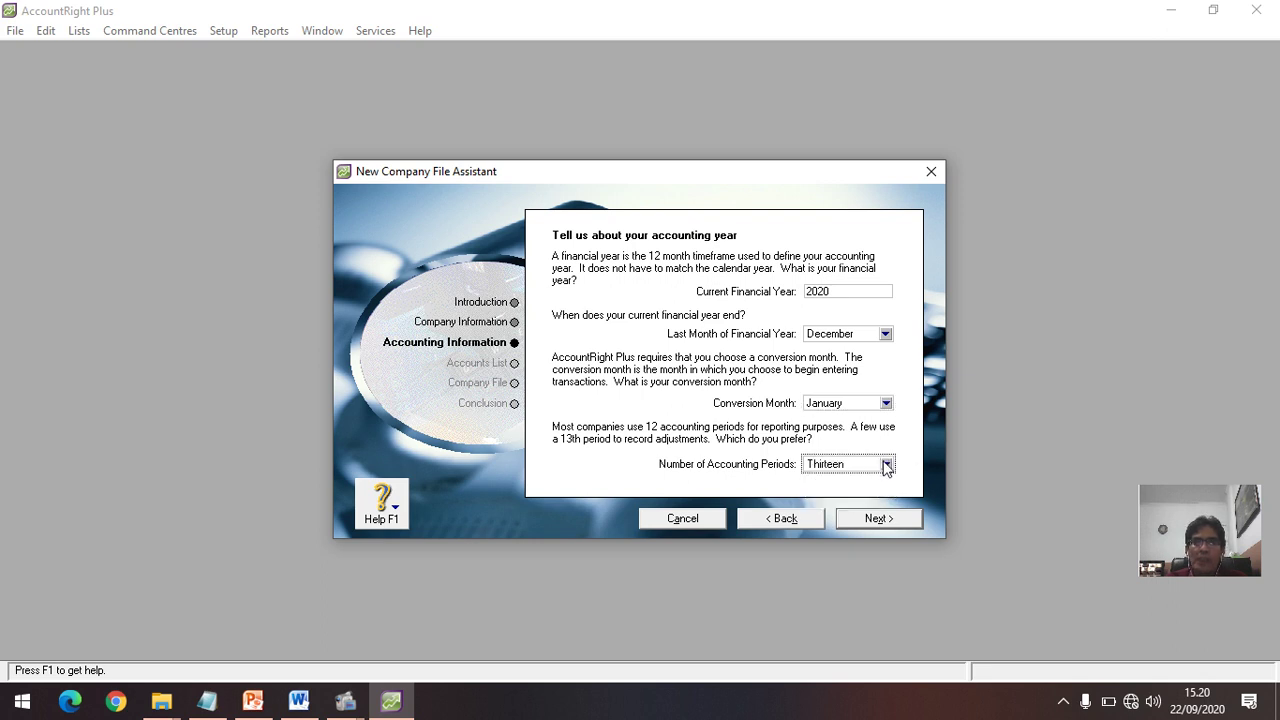
pyautogui.click(886, 465)
pyautogui.click(855, 482)
pyautogui.click(884, 524)
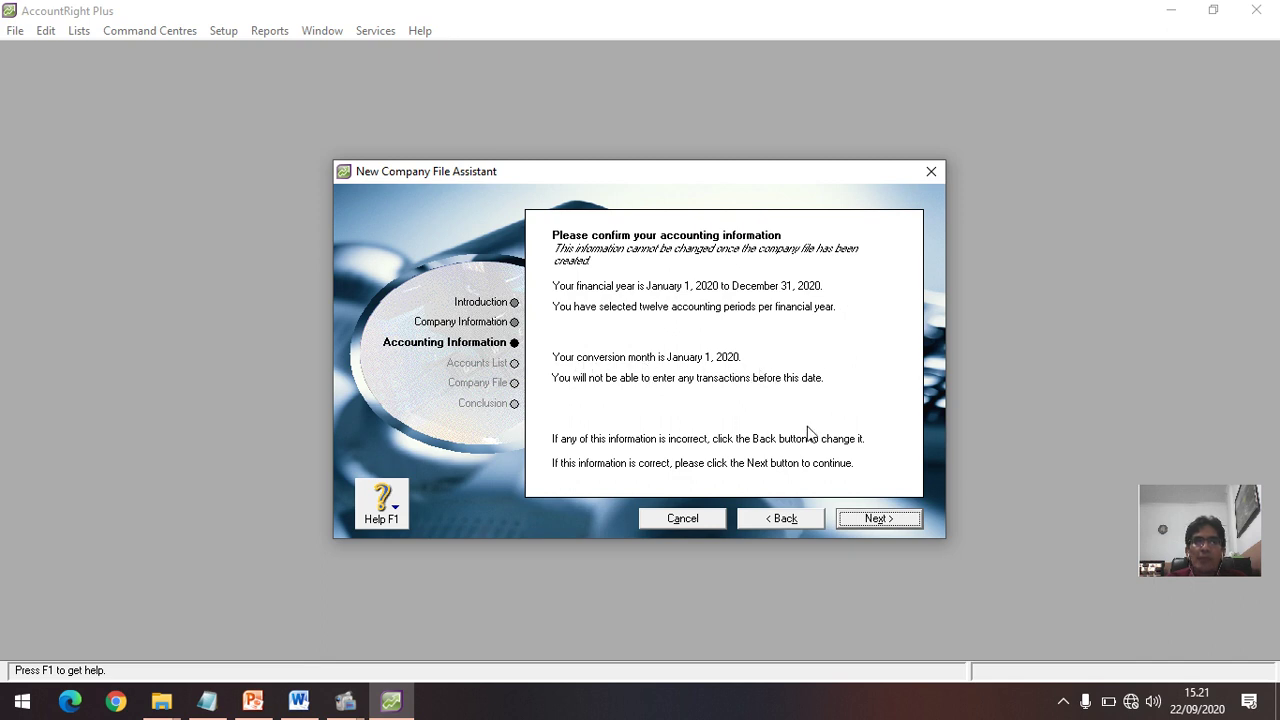
# Step: Accept the accounting information and choose 'I would like to build my own accounts list'
pyautogui.click(884, 518)
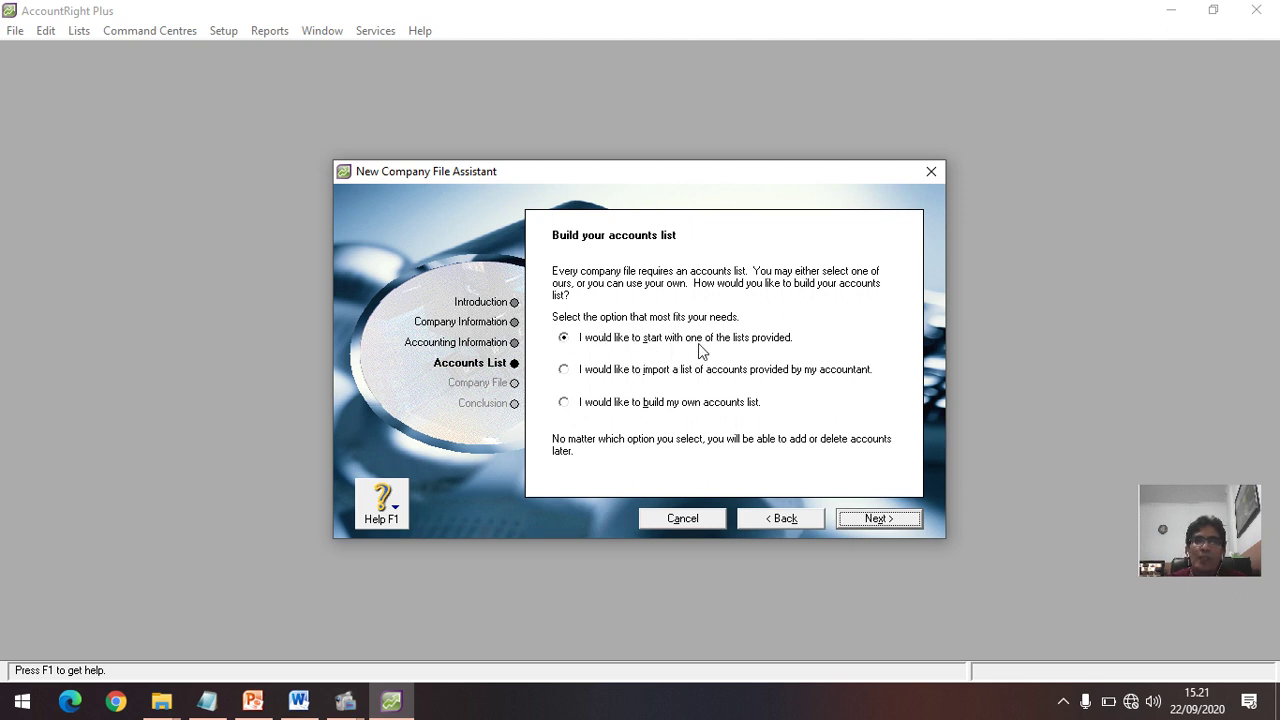
pyautogui.click(565, 371)
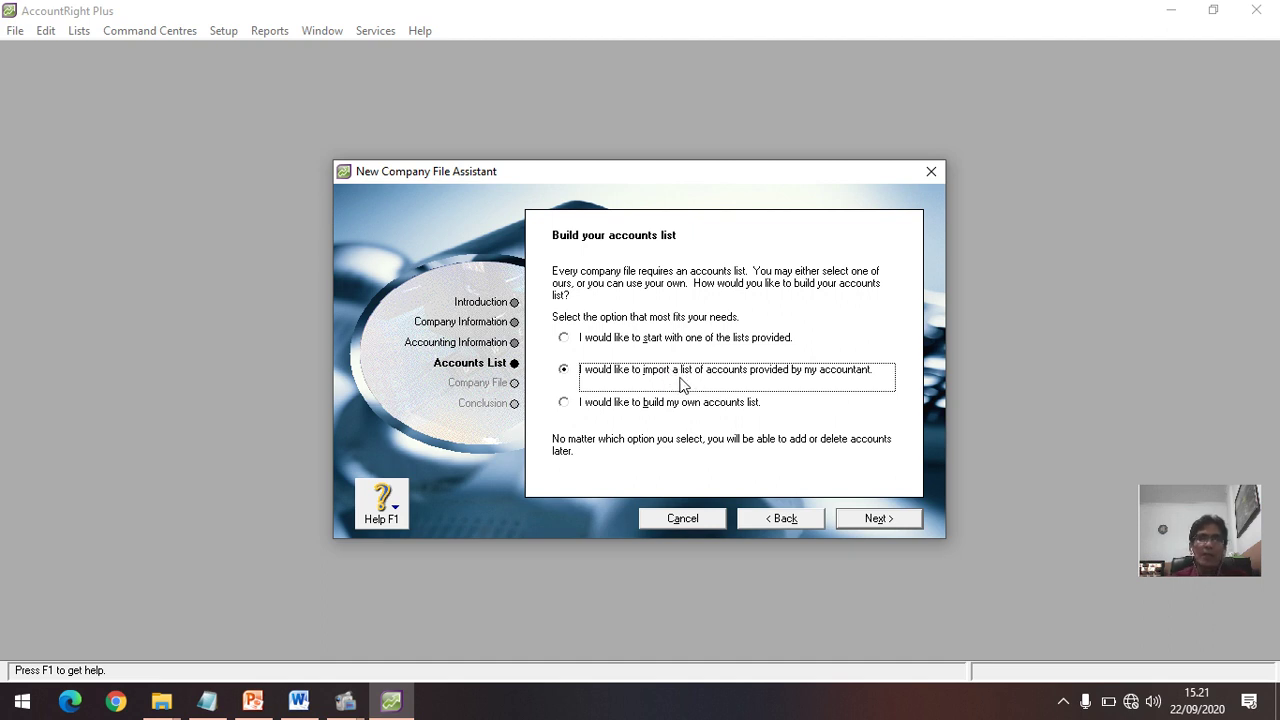
pyautogui.click(566, 403)
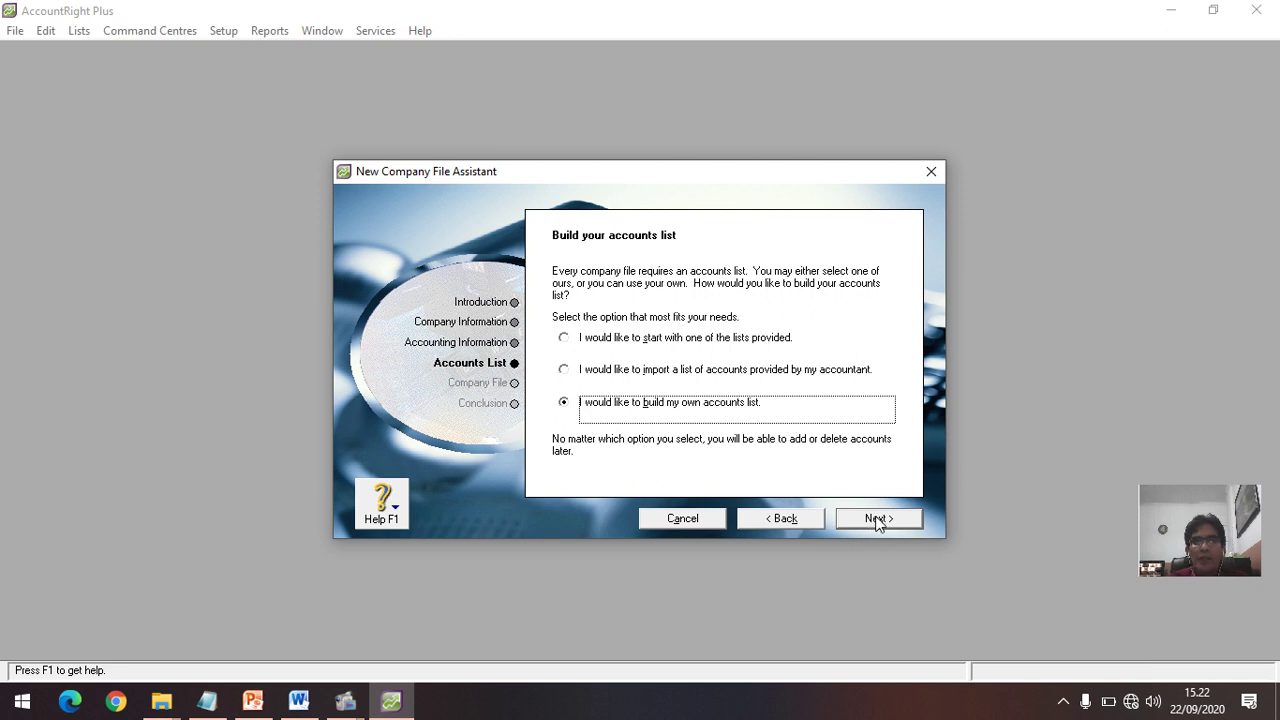
pyautogui.click(877, 520)
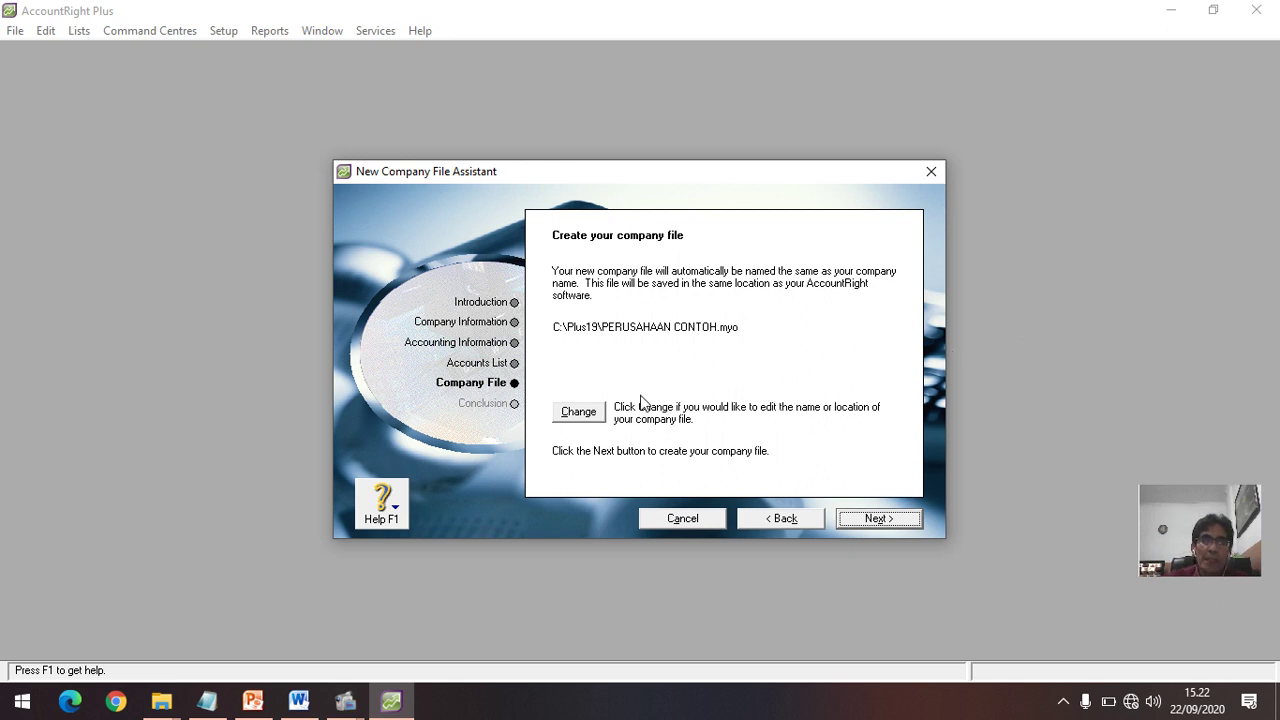
pyautogui.click(588, 414)
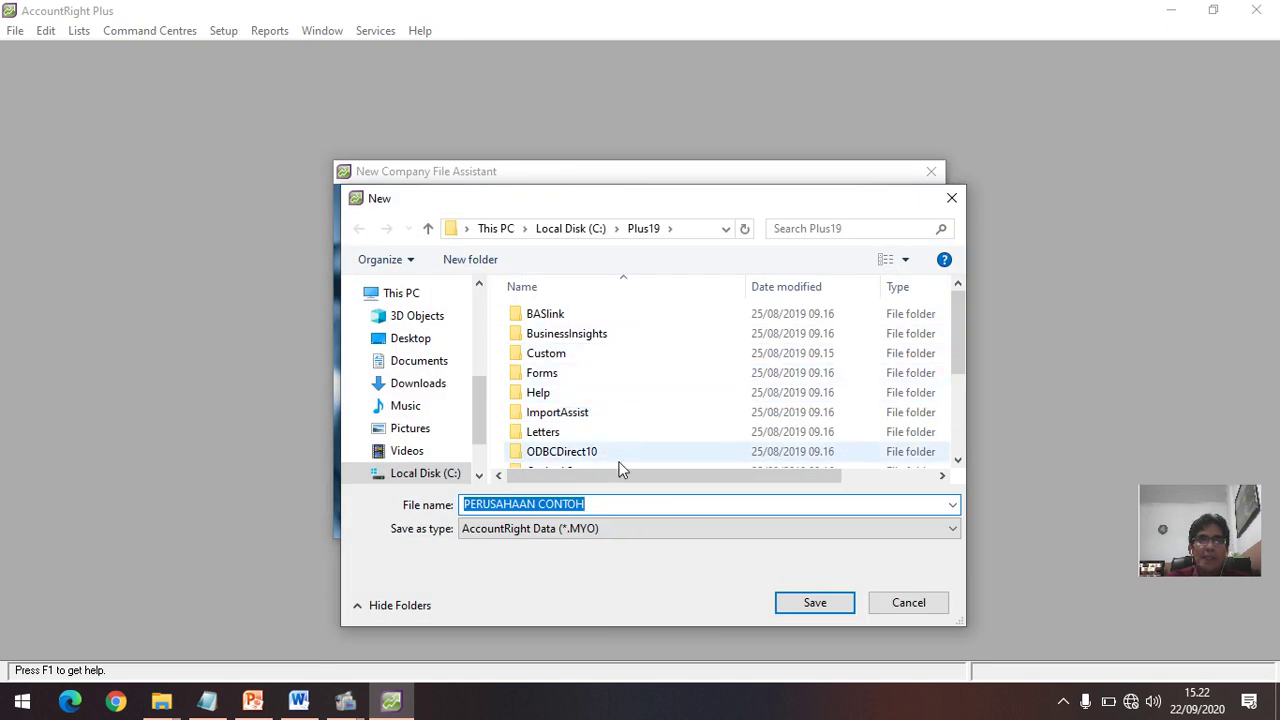
pyautogui.click(957, 459)
pyautogui.click(957, 461)
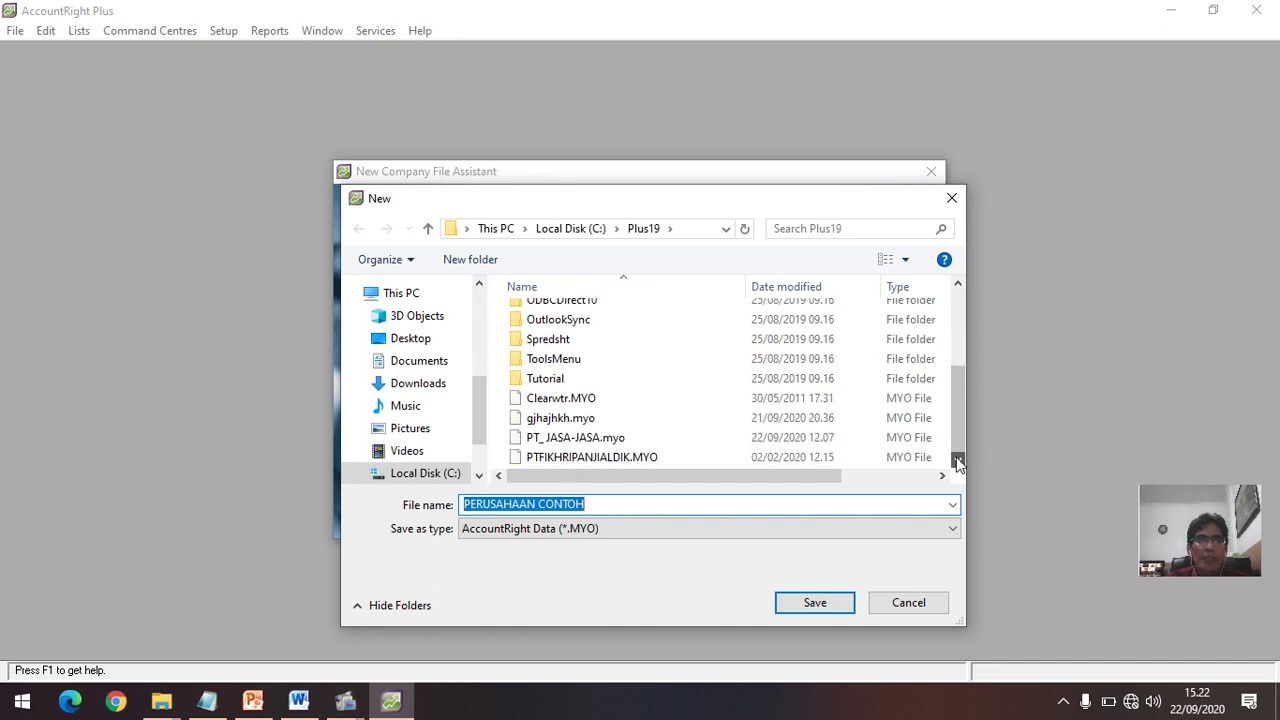
pyautogui.click(958, 286)
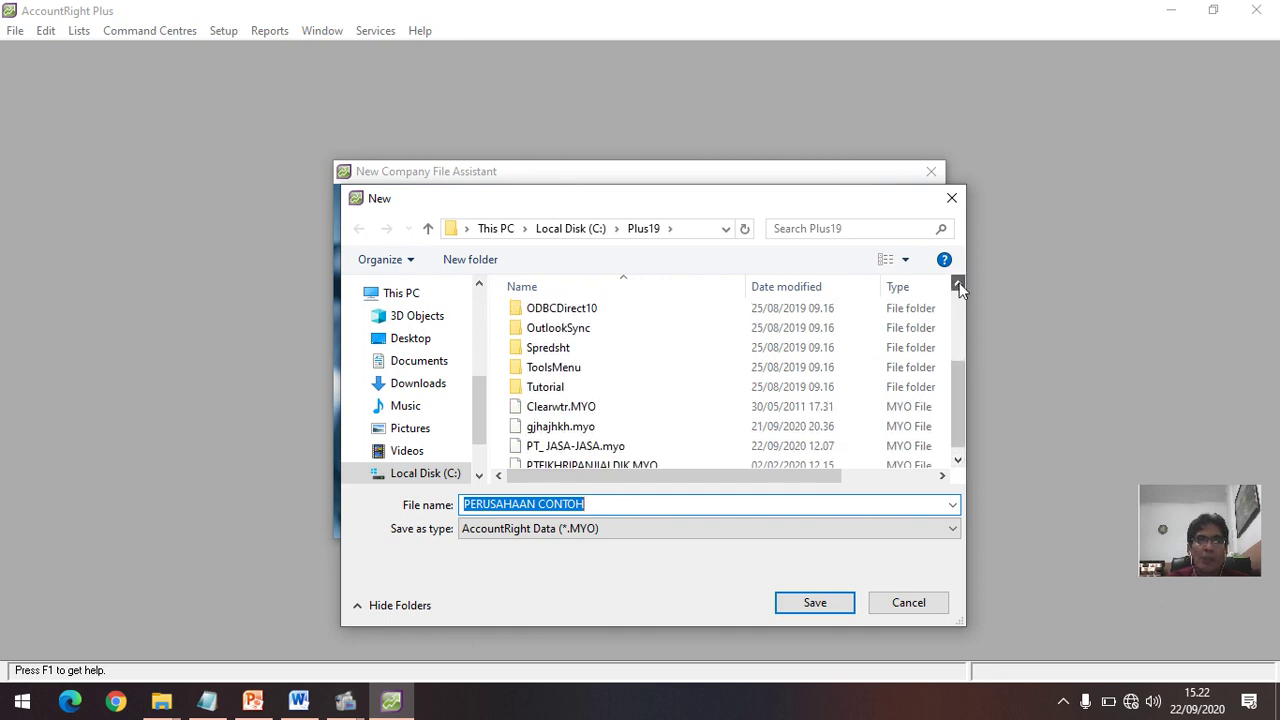
pyautogui.click(958, 286)
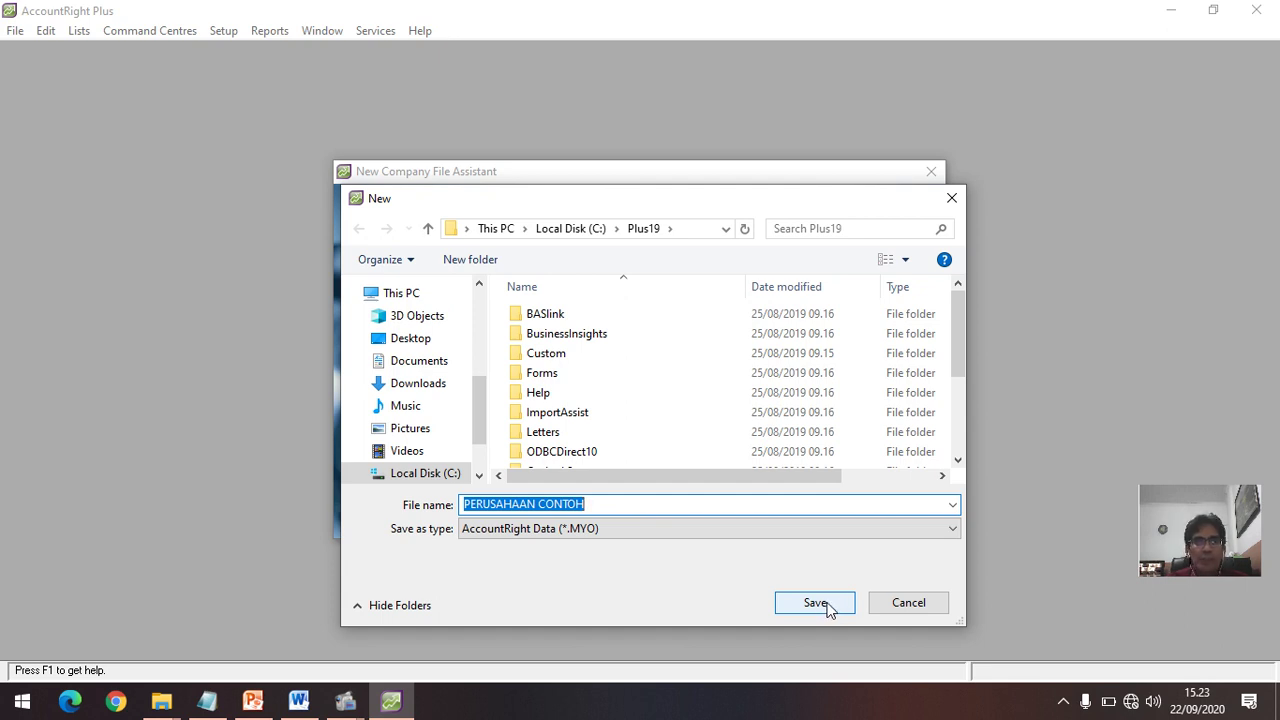
pyautogui.click(816, 603)
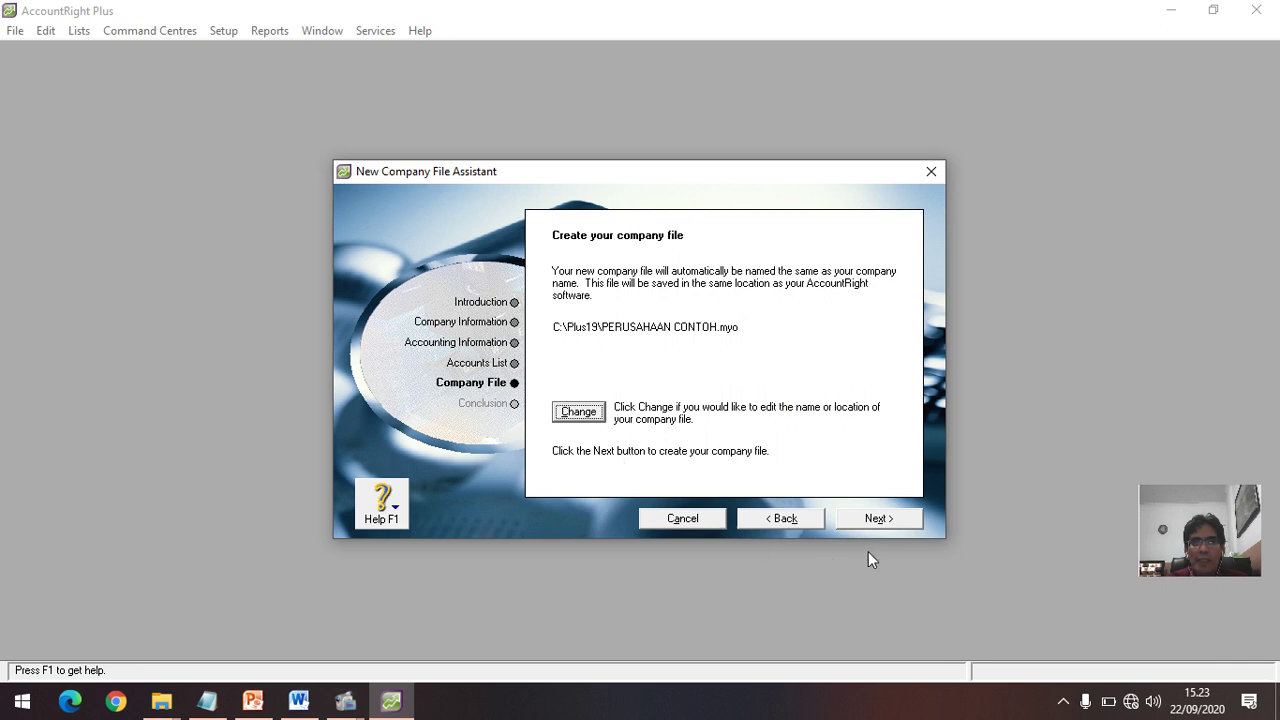
# Step: Create the PERUSAHAAN CONTOH file and open its Command Centre, centred on screen
pyautogui.click(884, 520)
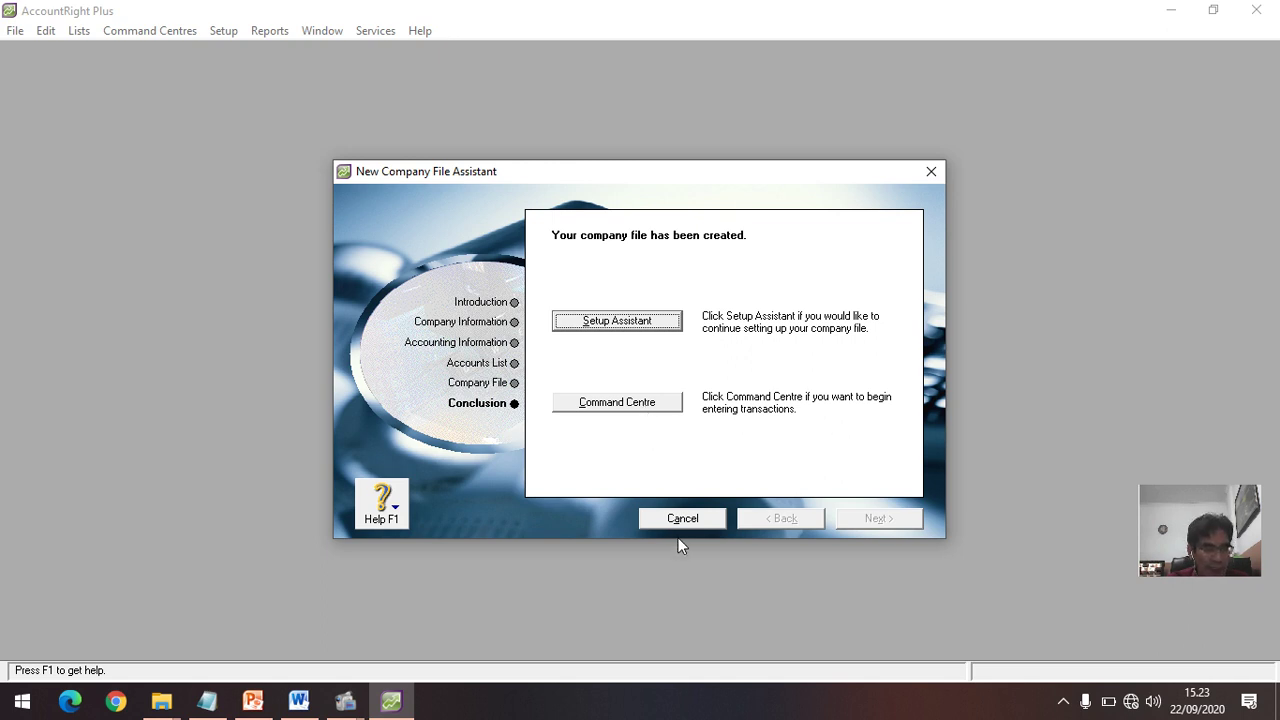
pyautogui.click(656, 402)
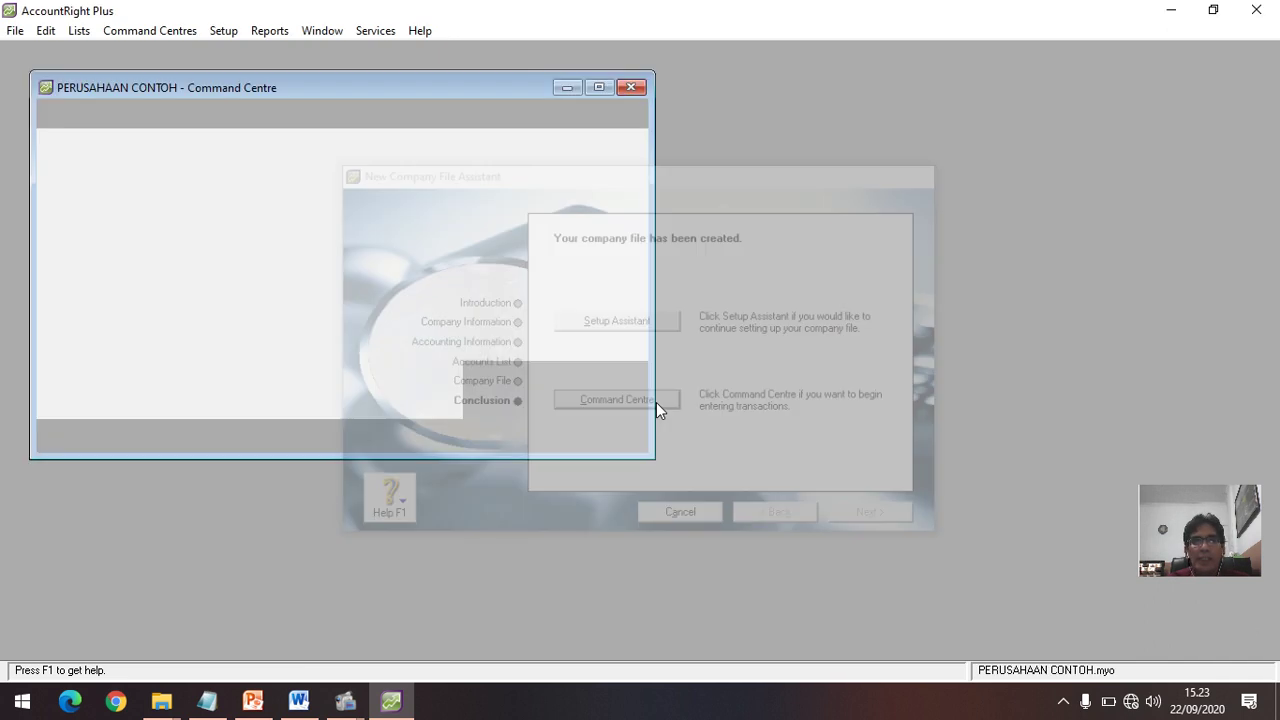
pyautogui.moveTo(447, 92); pyautogui.dragTo(712, 118)
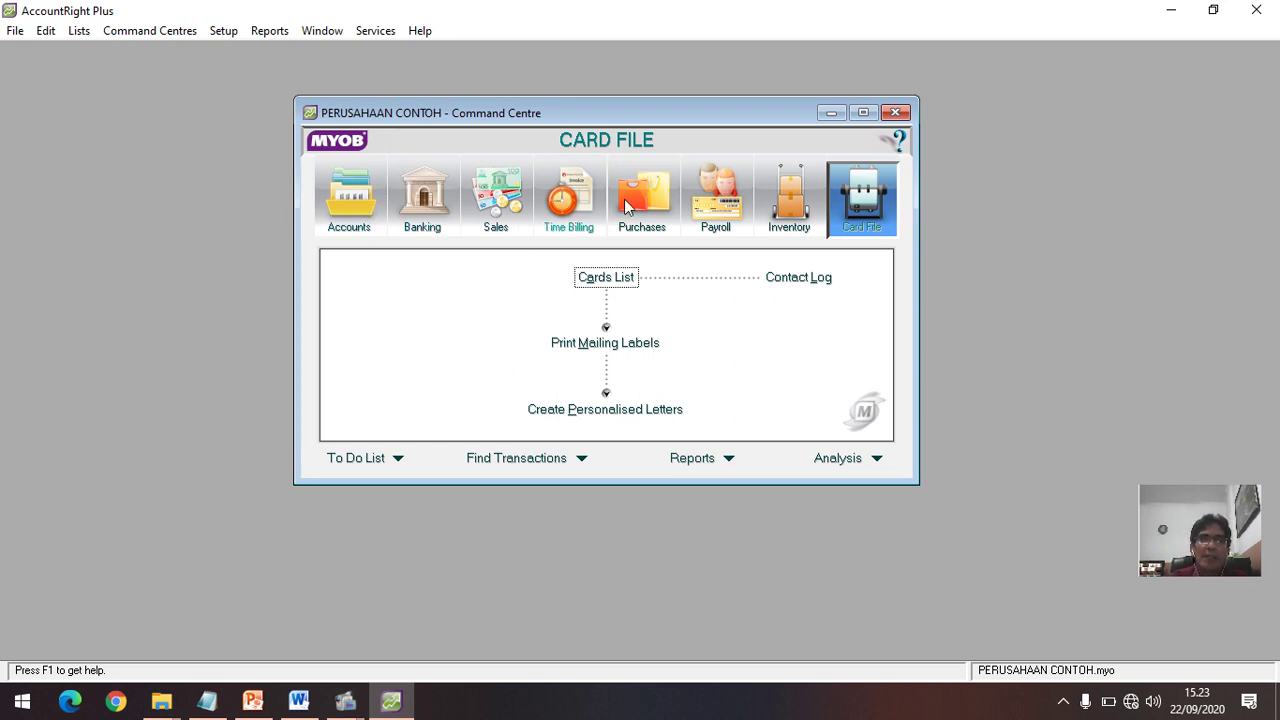
# Step: View the Accounts, Banking, Sales, Purchases and Payroll flowcharts in the Command Centre
pyautogui.click(362, 207)
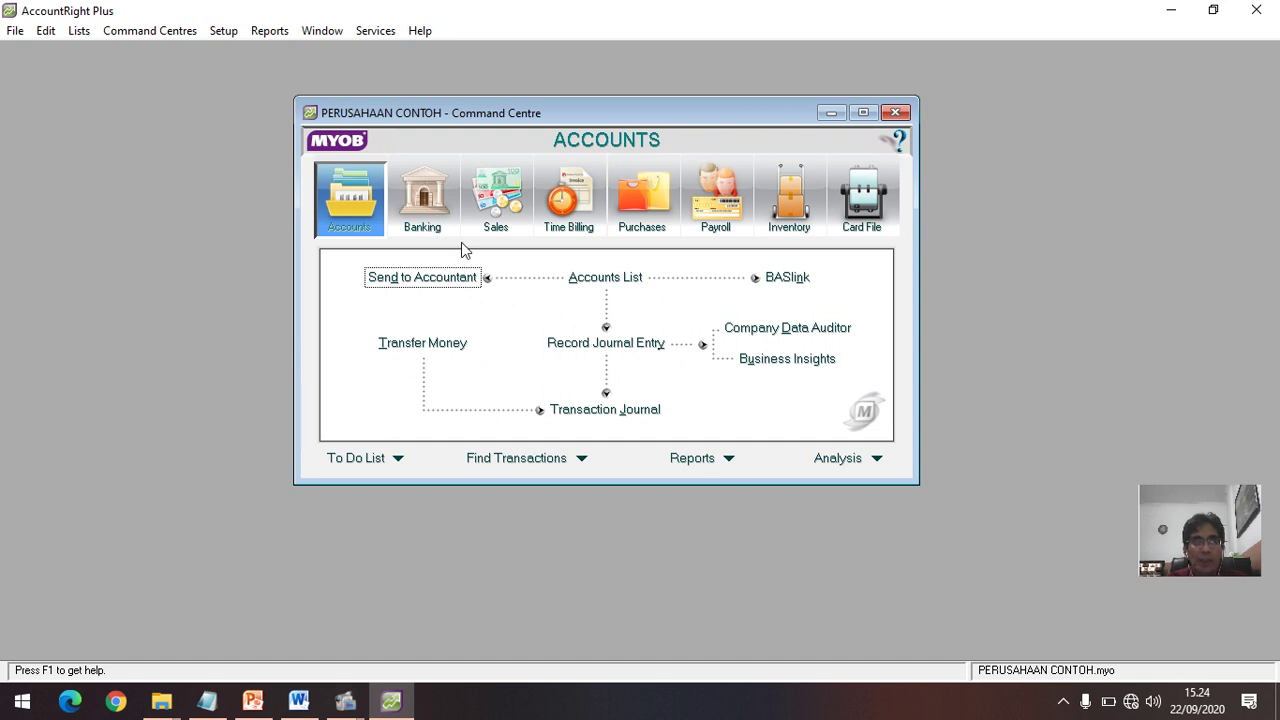
pyautogui.click(430, 211)
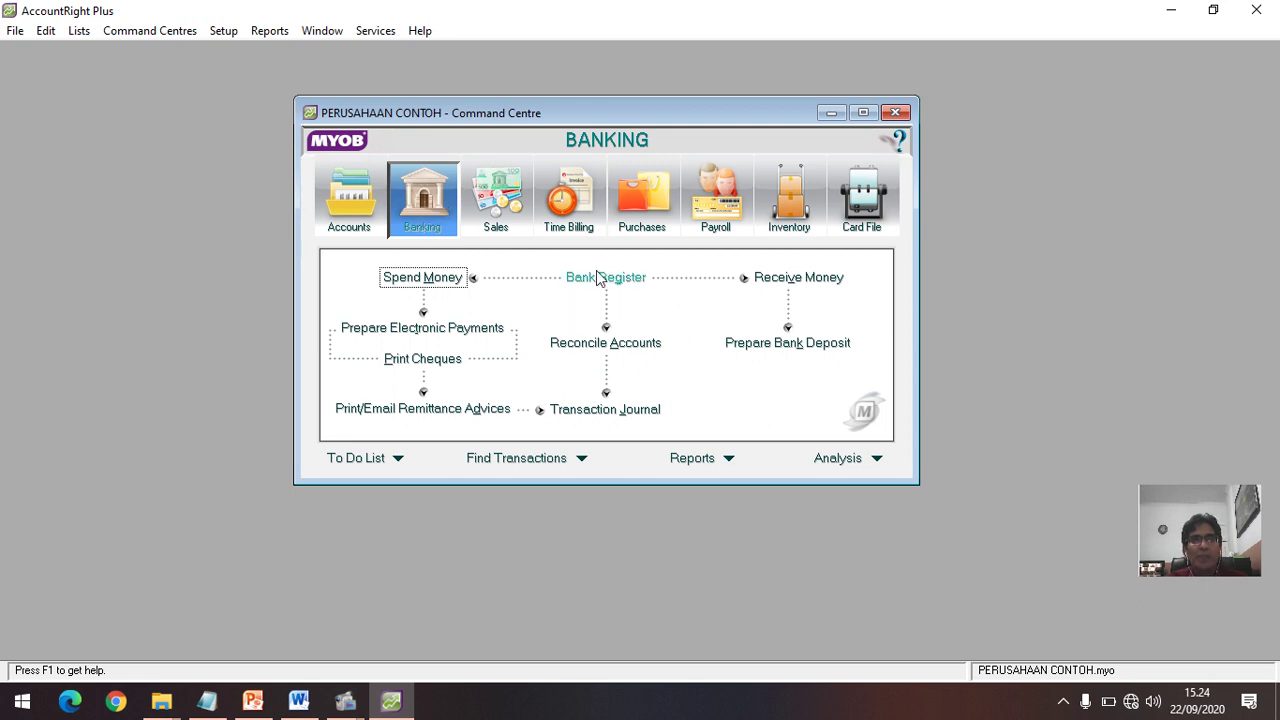
pyautogui.click(505, 214)
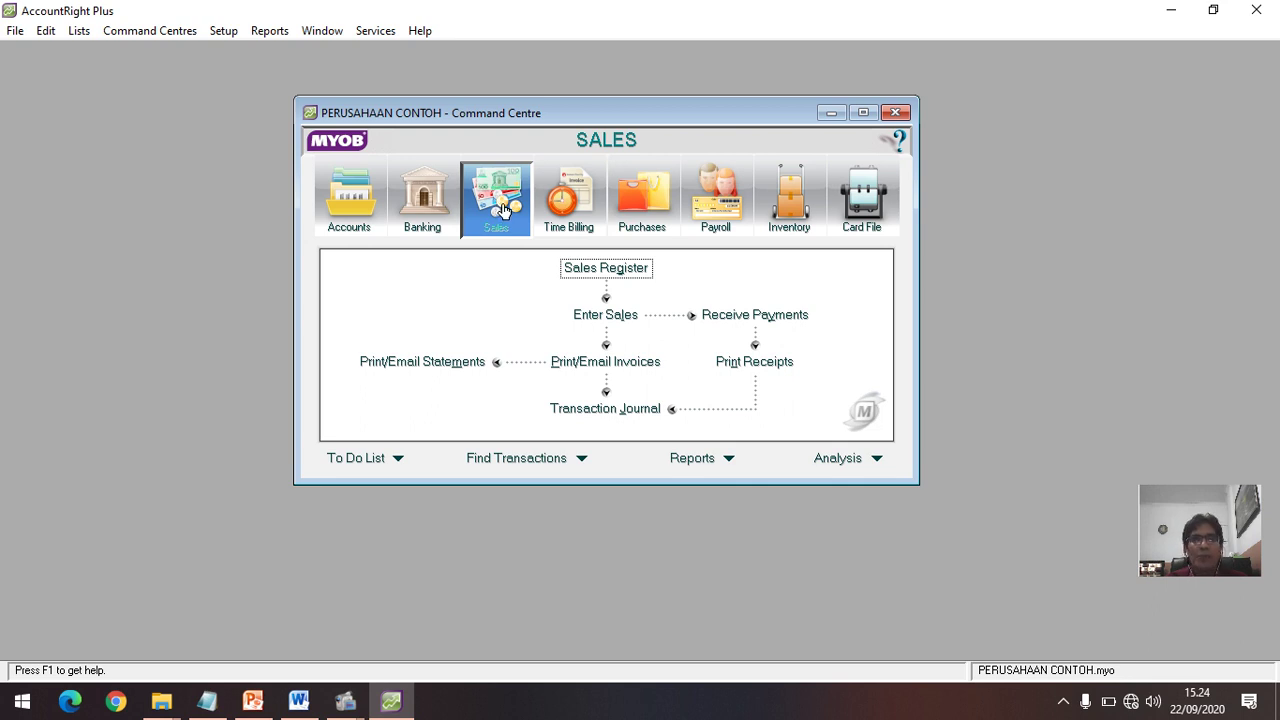
pyautogui.click(641, 212)
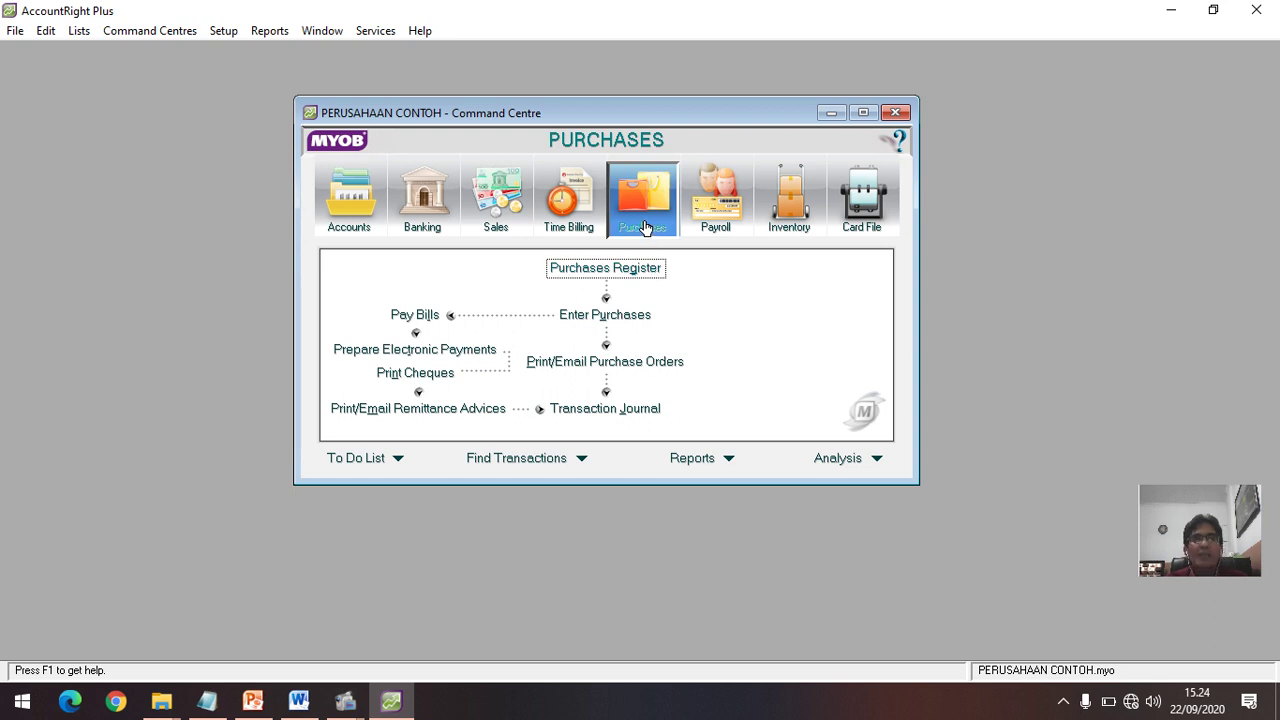
pyautogui.click(718, 226)
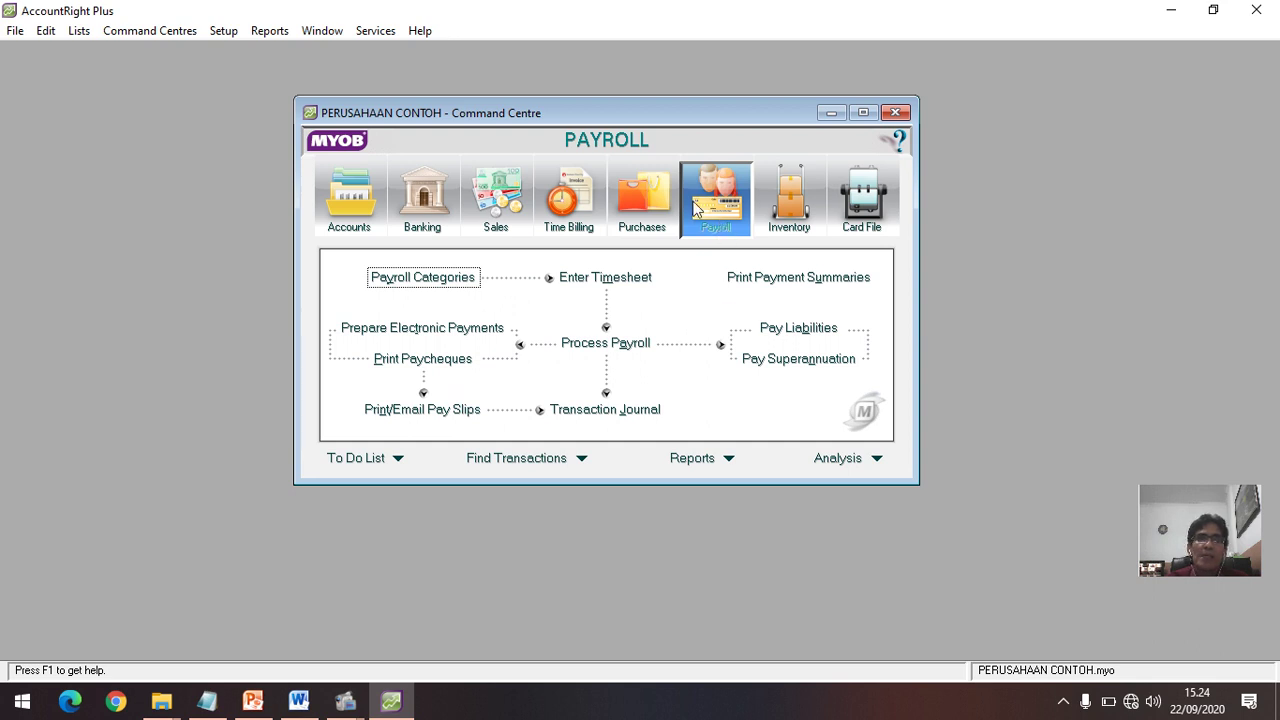
# Step: Show the Inventory tasks, then switch back to the Card File tasks
pyautogui.click(790, 214)
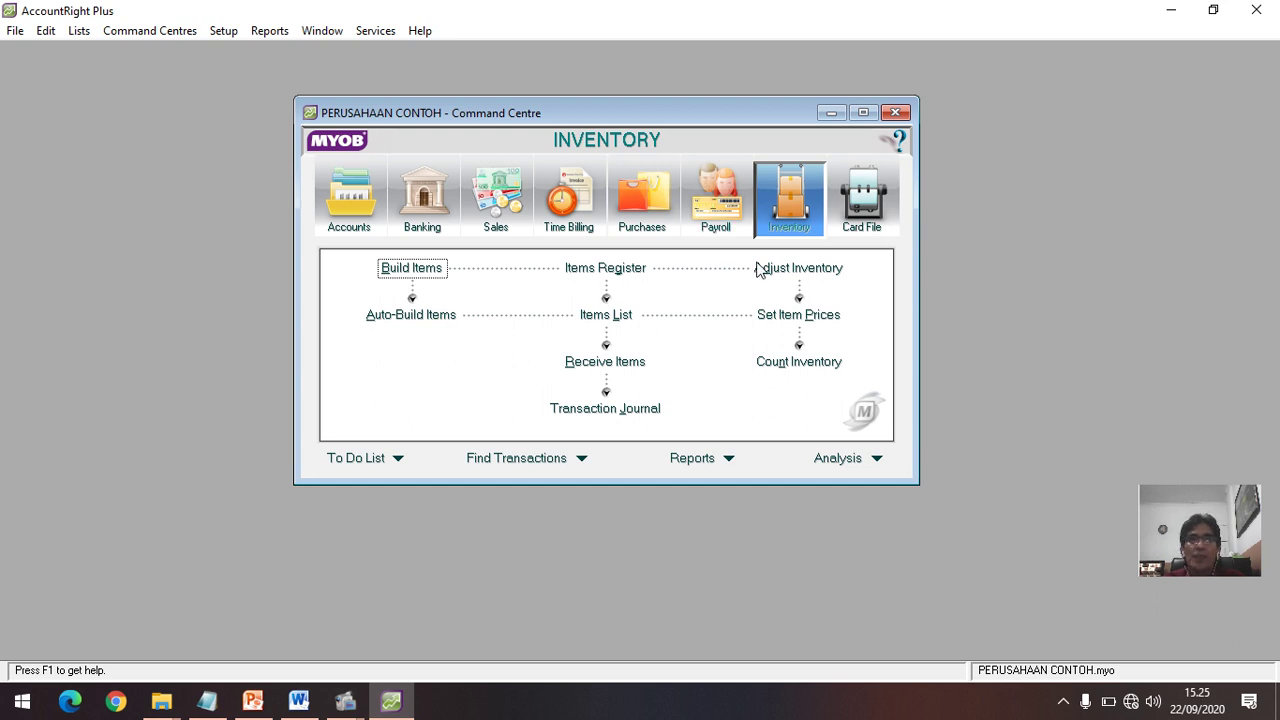
pyautogui.click(871, 210)
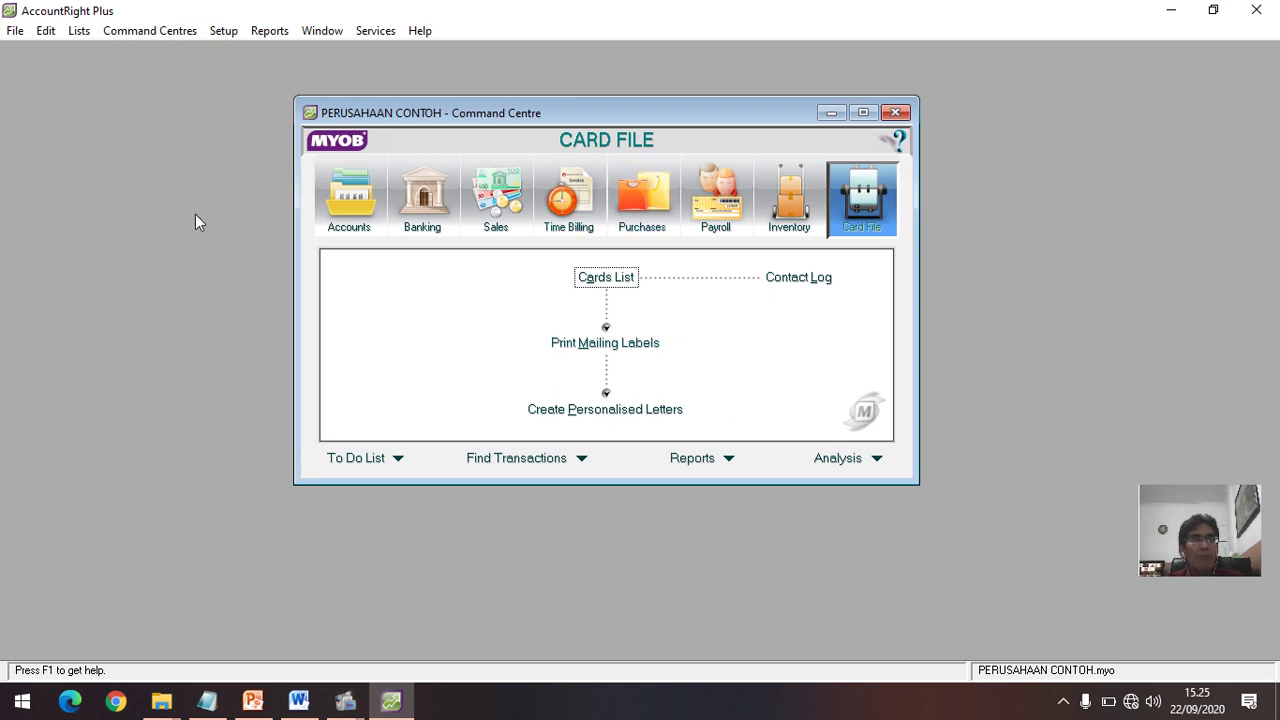
# Step: Exit AccountRight Plus via File > Exit without backing up the company file
pyautogui.click(15, 31)
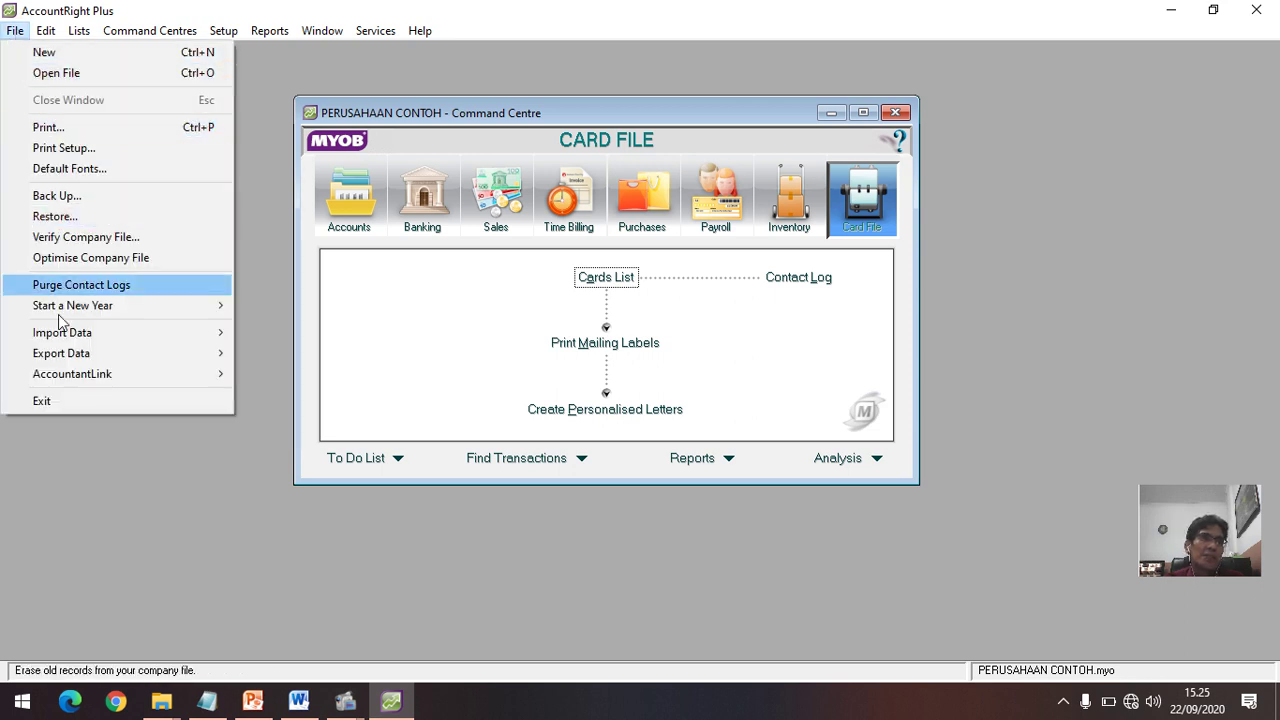
pyautogui.click(50, 402)
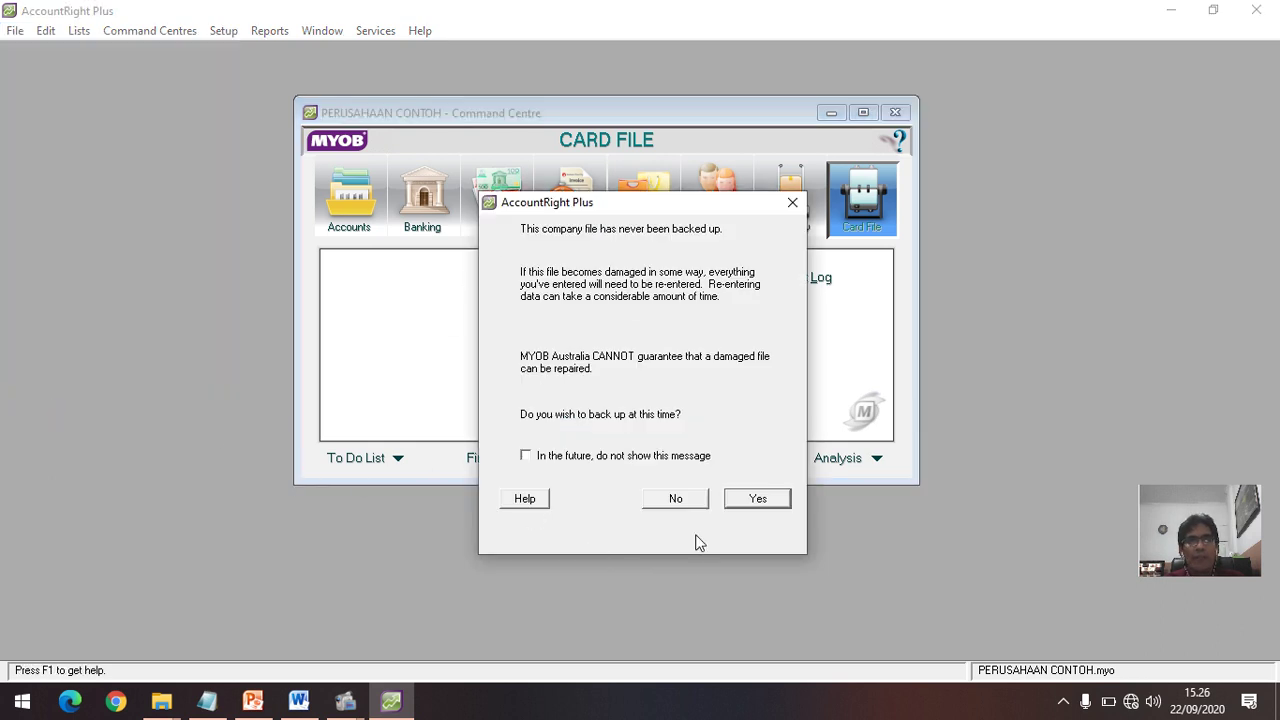
pyautogui.click(678, 499)
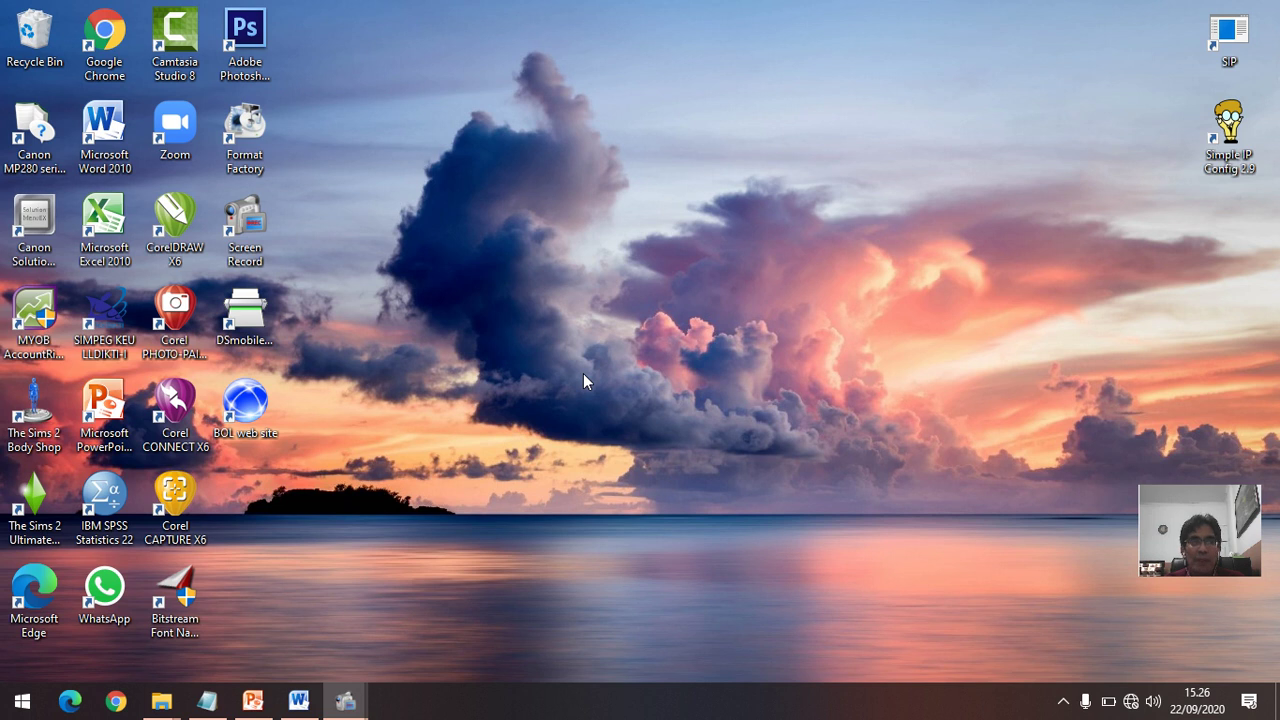
# Step: Launch AccountRight Plus from its desktop icon and choose to open an existing company file
pyautogui.click(52, 315)
pyautogui.doubleClick(52, 315)
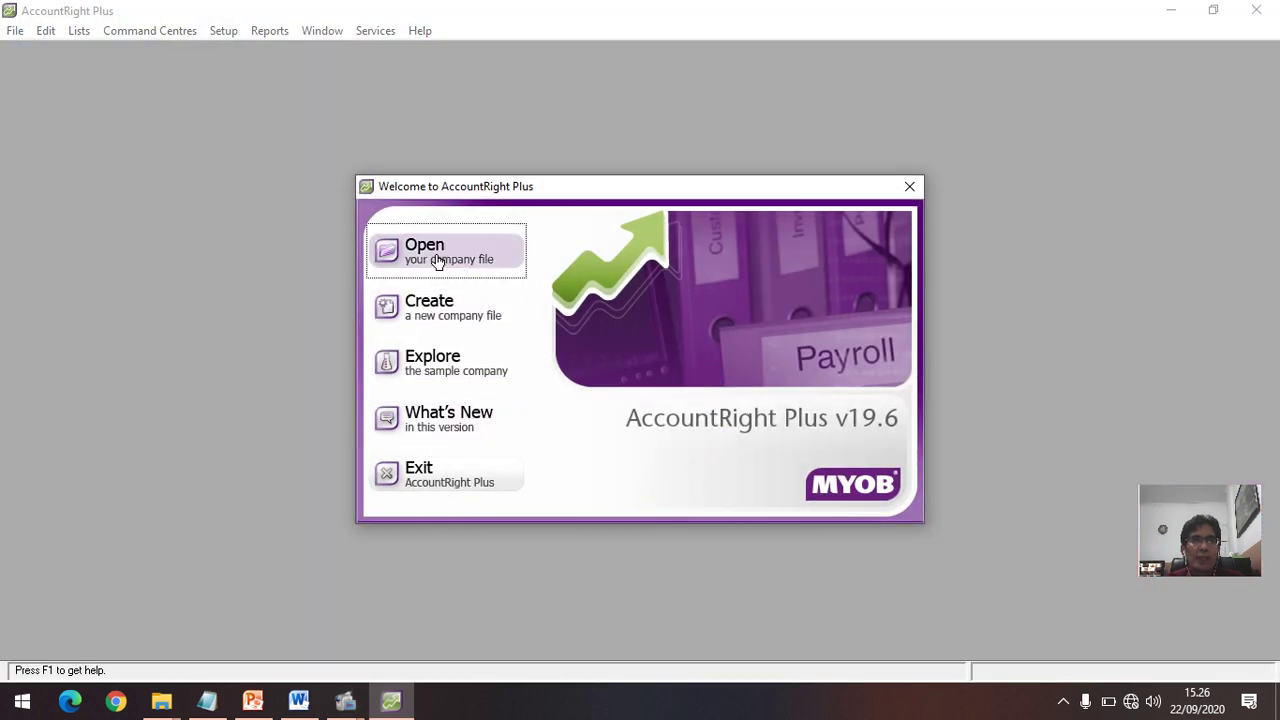
pyautogui.click(438, 255)
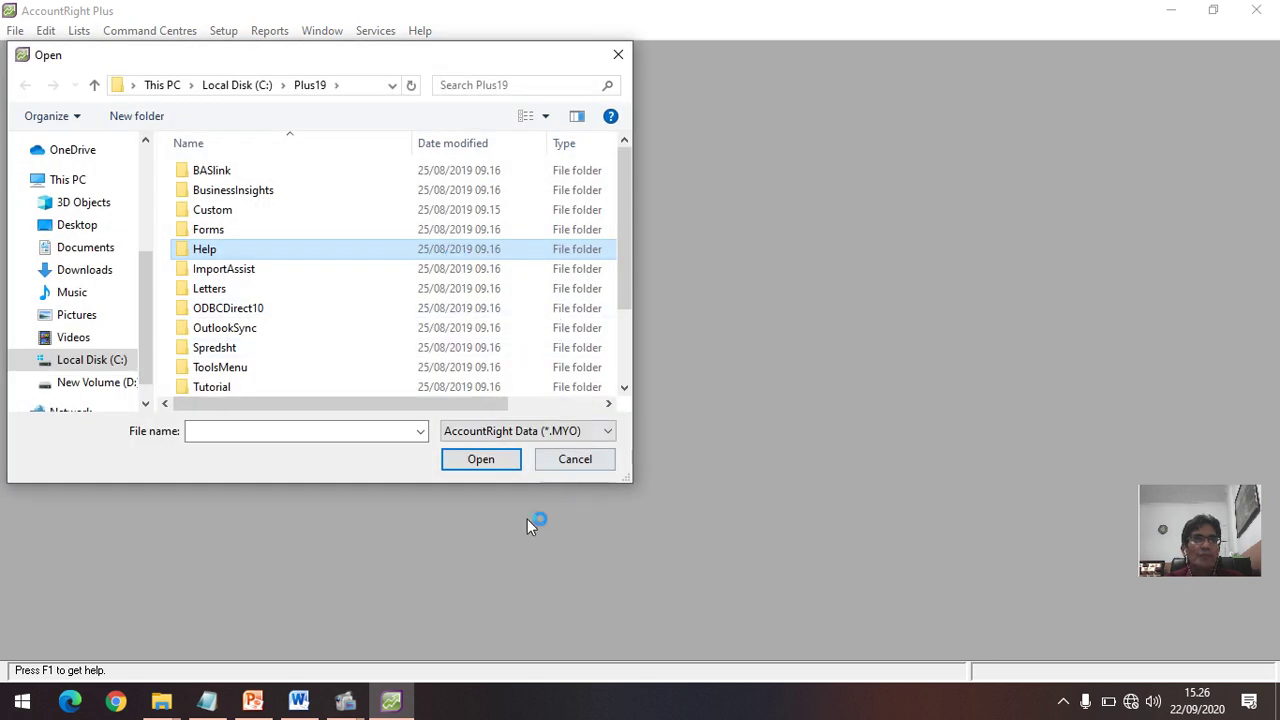
# Step: Open the PERUSAHAAN CONTOH.myo company file
pyautogui.click(625, 388)
pyautogui.click(625, 388)
pyautogui.click(625, 388)
pyautogui.click(625, 388)
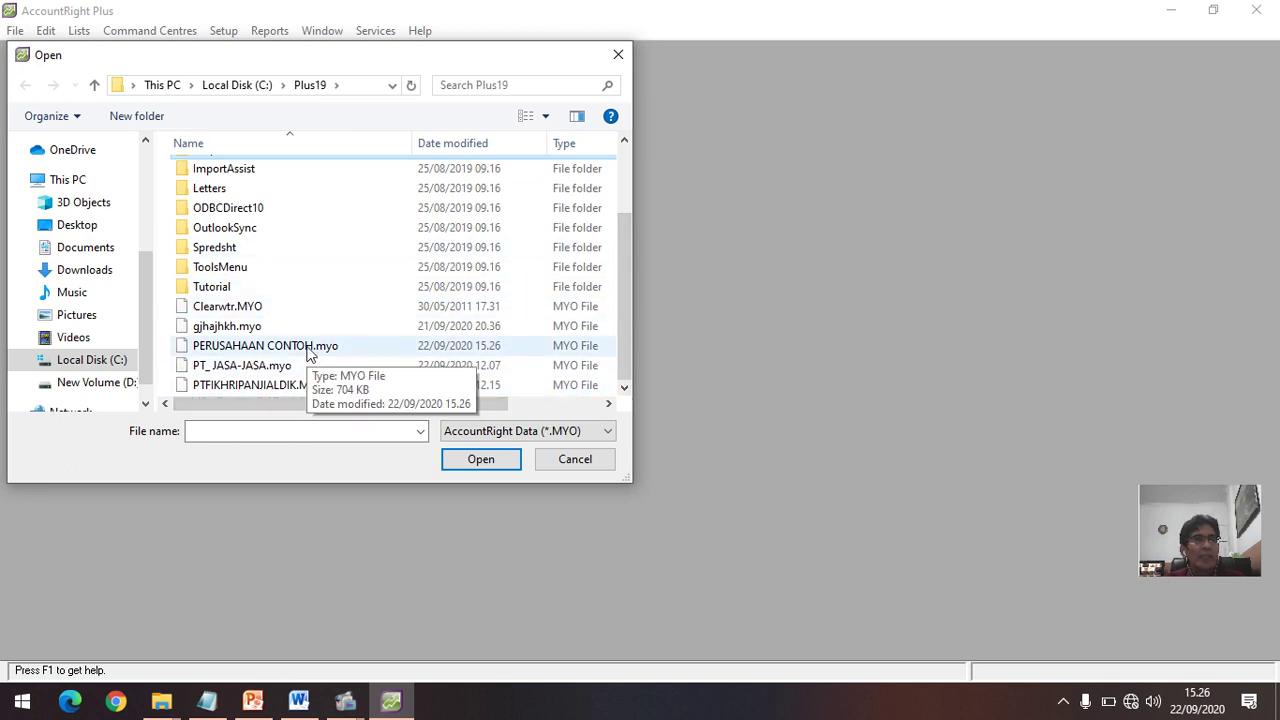
pyautogui.click(309, 350)
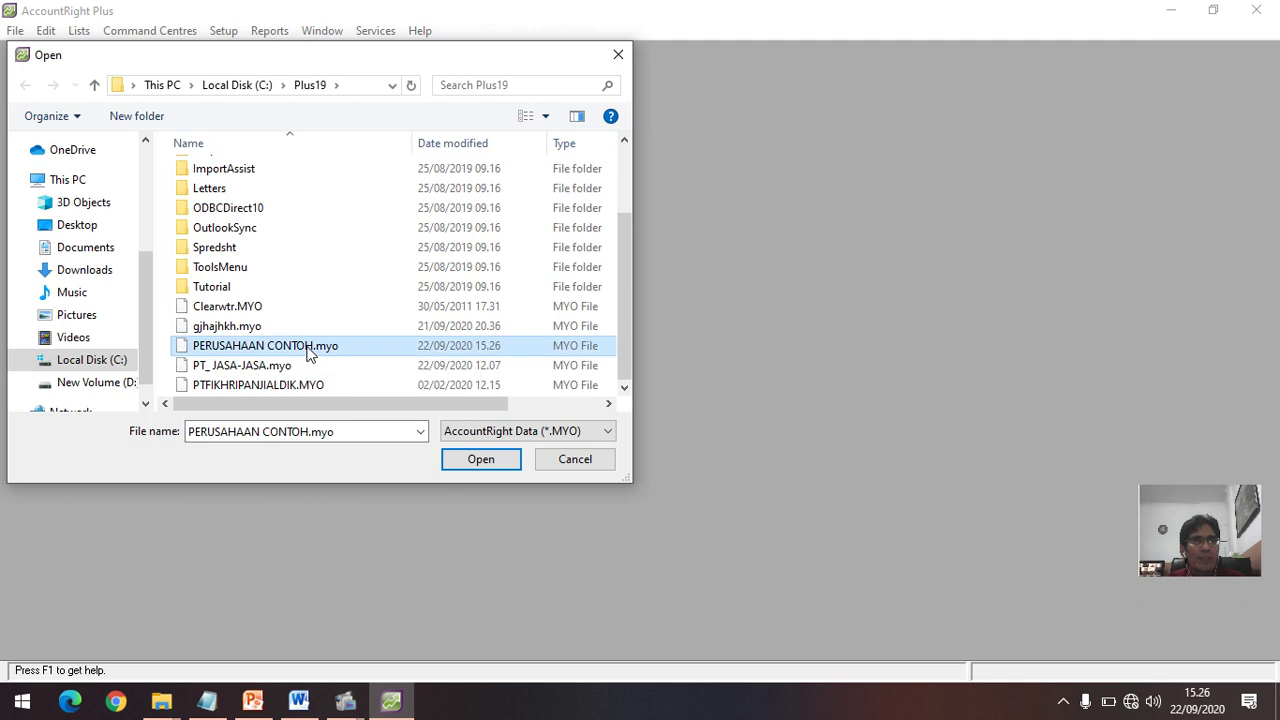
pyautogui.click(480, 460)
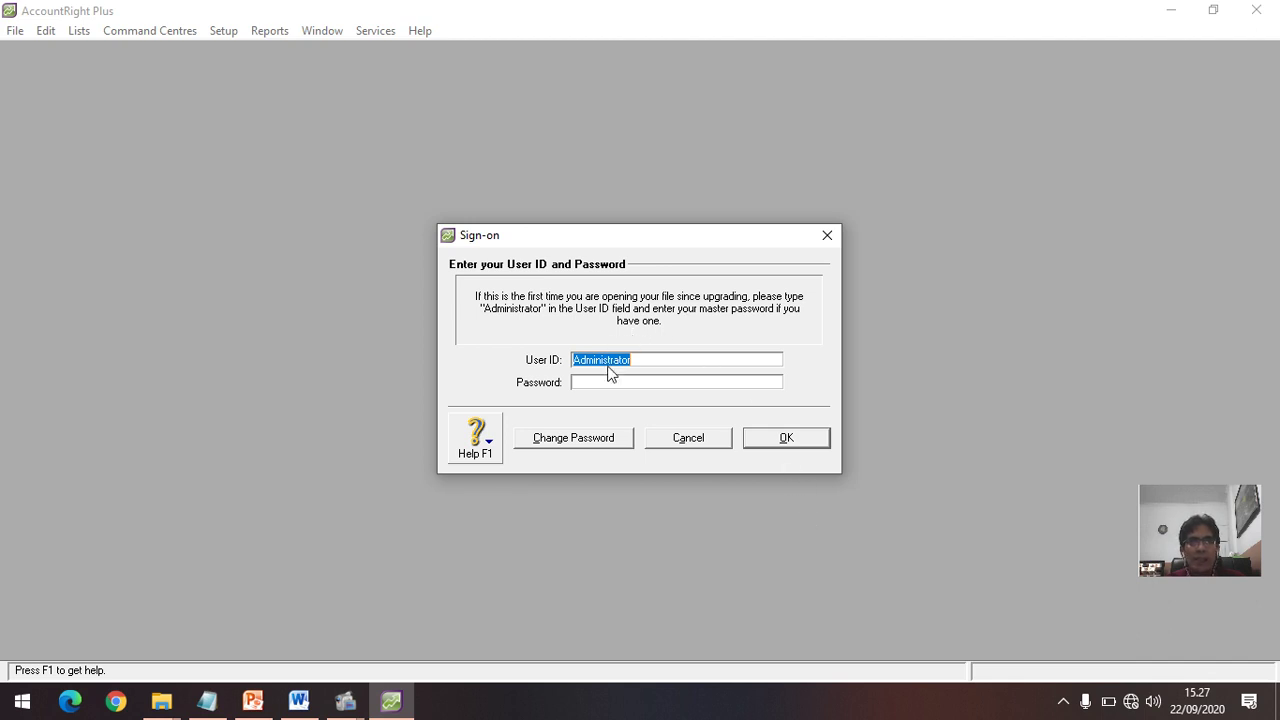
# Step: Accept the Sign-on dialog with the default administrator user ID
pyautogui.click(786, 438)
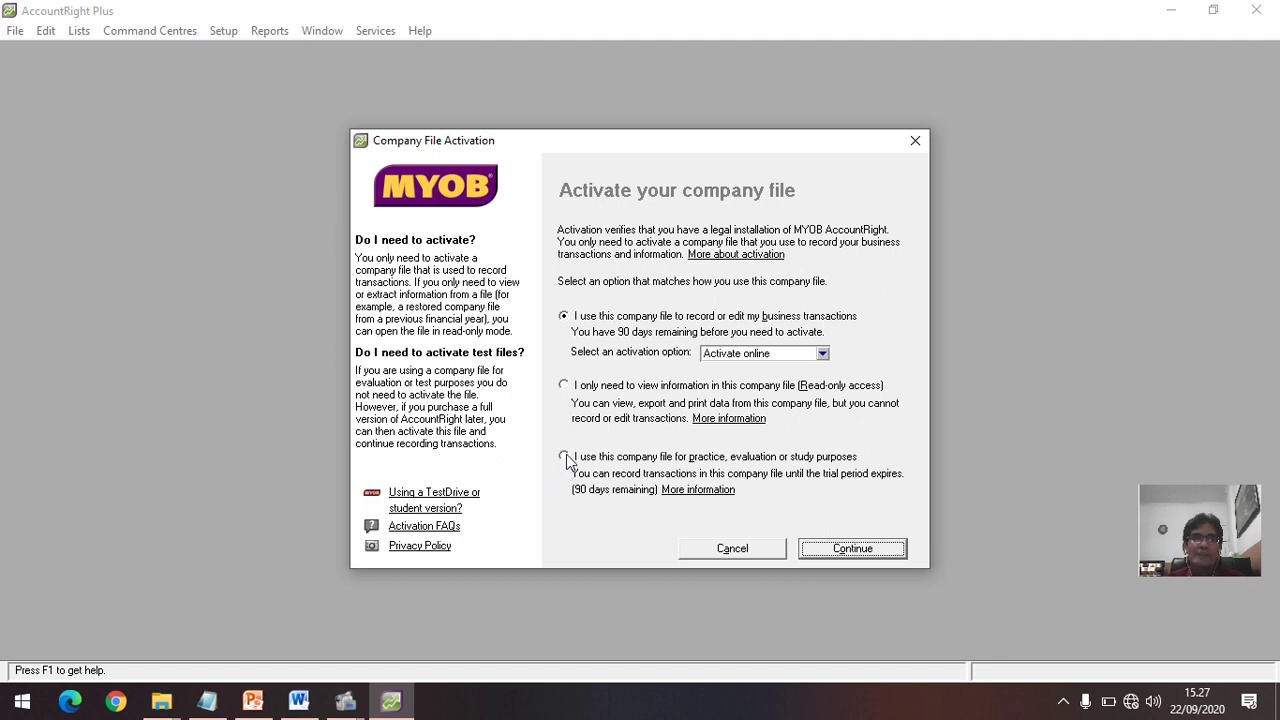
# Step: Activate the file for practice, evaluation or study use and acknowledge the 90-day notice
pyautogui.click(566, 458)
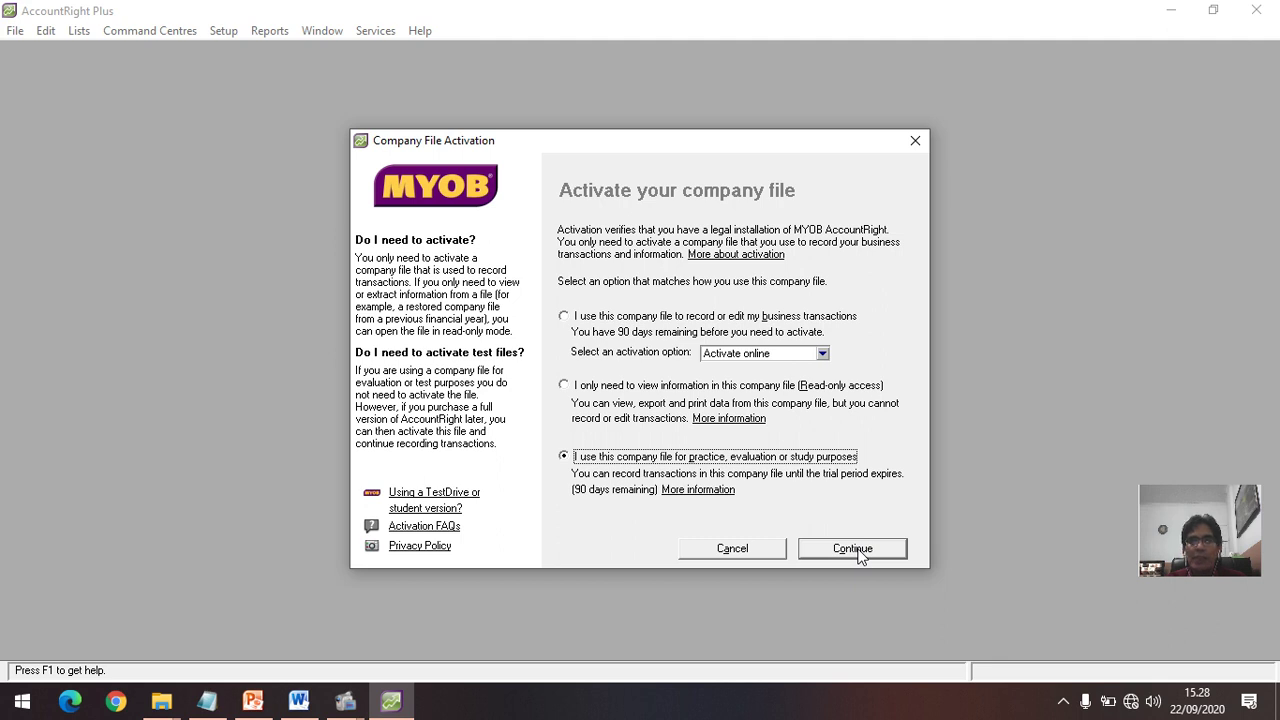
pyautogui.click(856, 552)
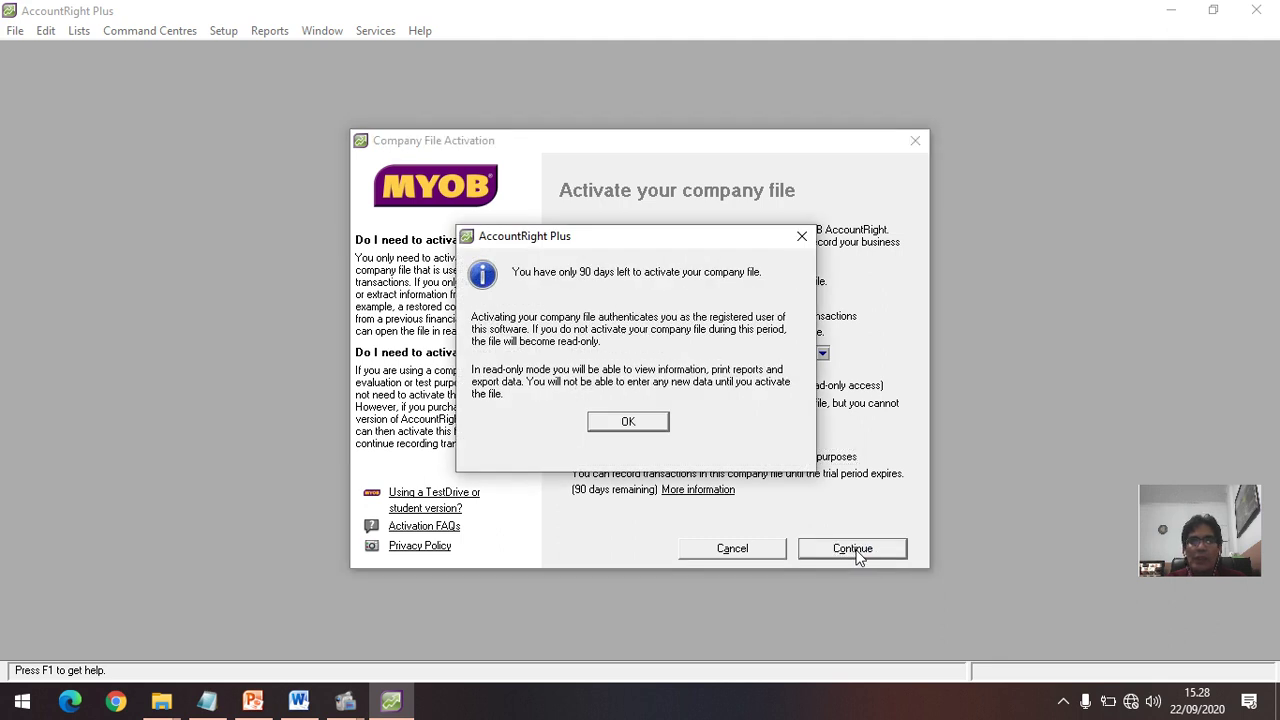
pyautogui.click(638, 424)
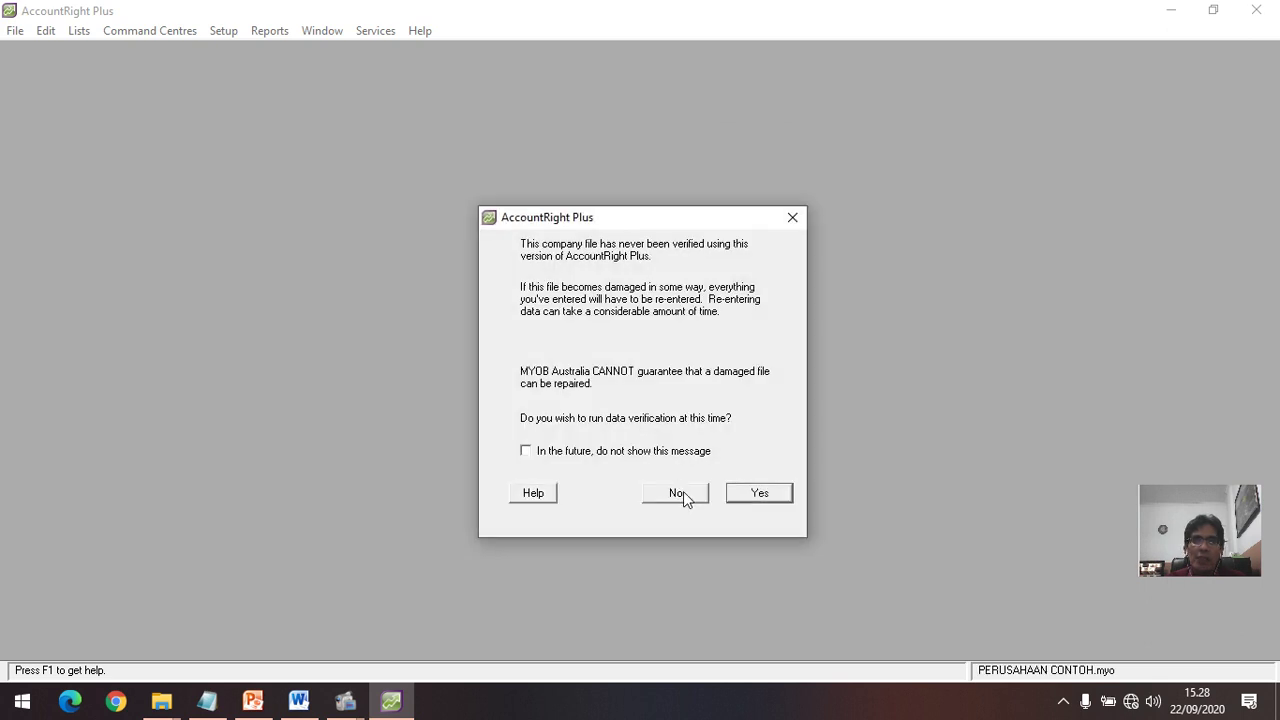
# Step: Decline data verification and drag the PERUSAHAAN CONTOH Command Centre to the screen centre
pyautogui.click(683, 491)
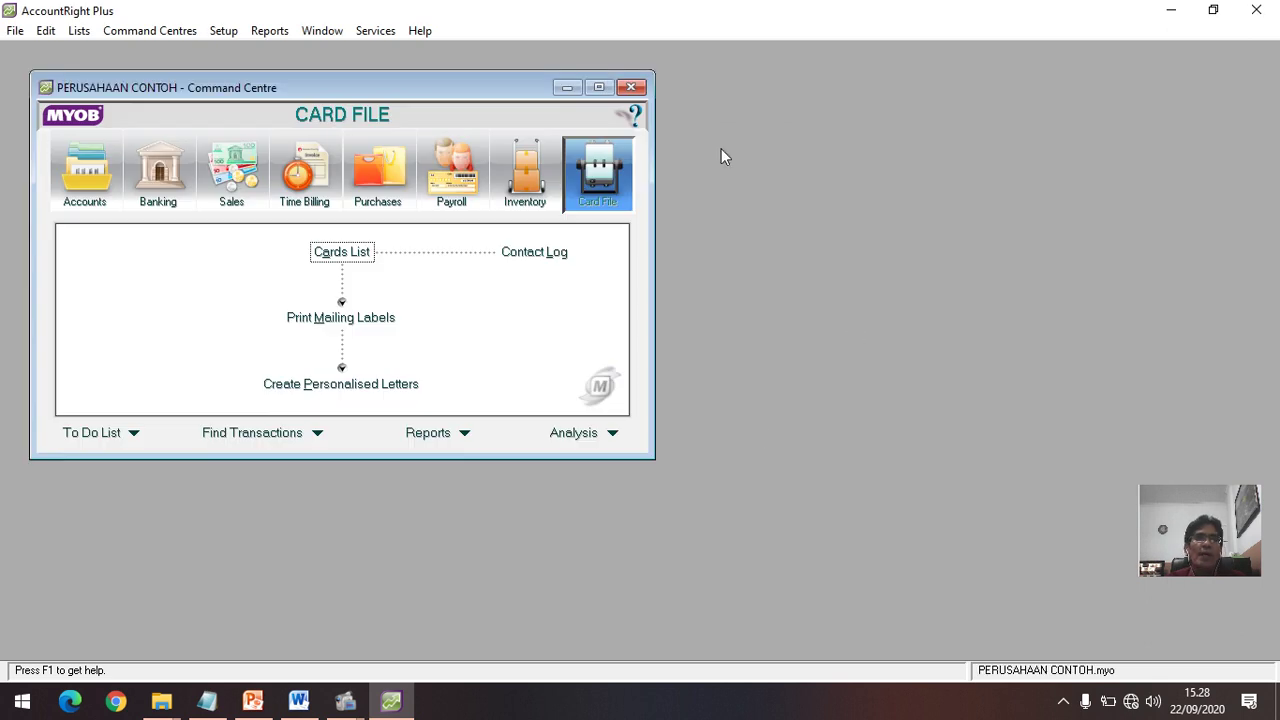
pyautogui.moveTo(495, 86); pyautogui.dragTo(798, 145)
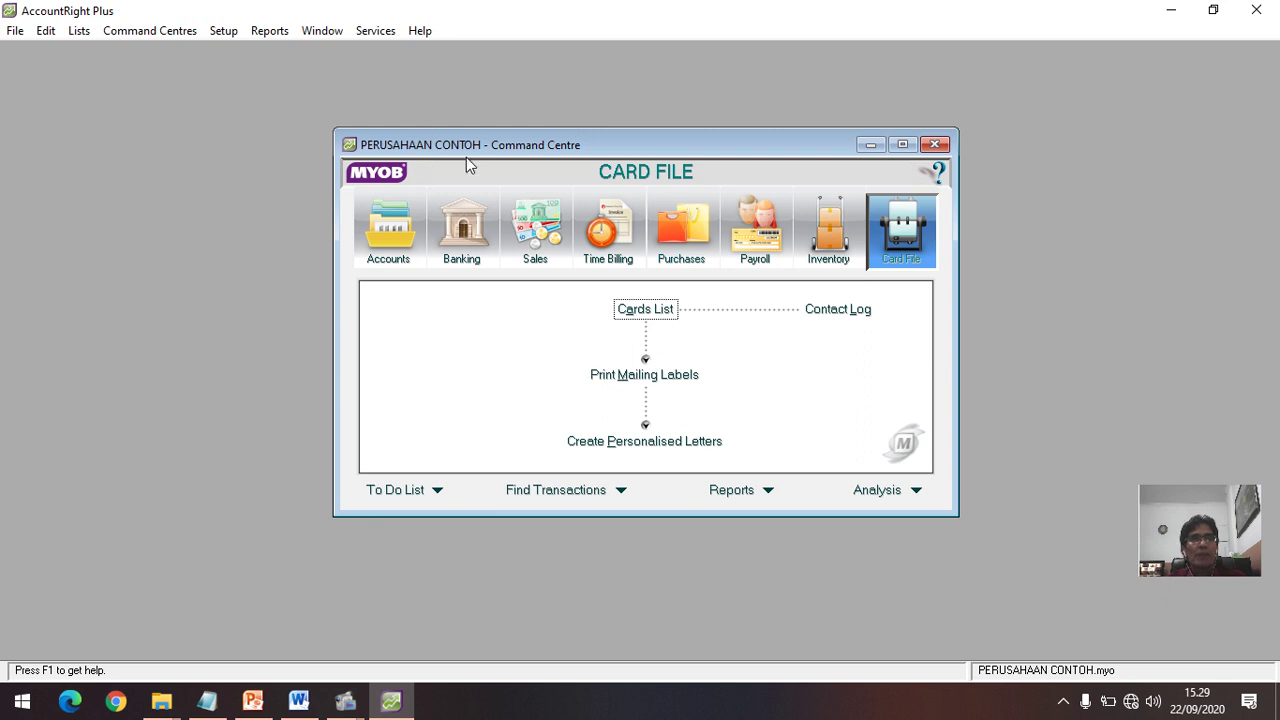
pyautogui.click(358, 708)
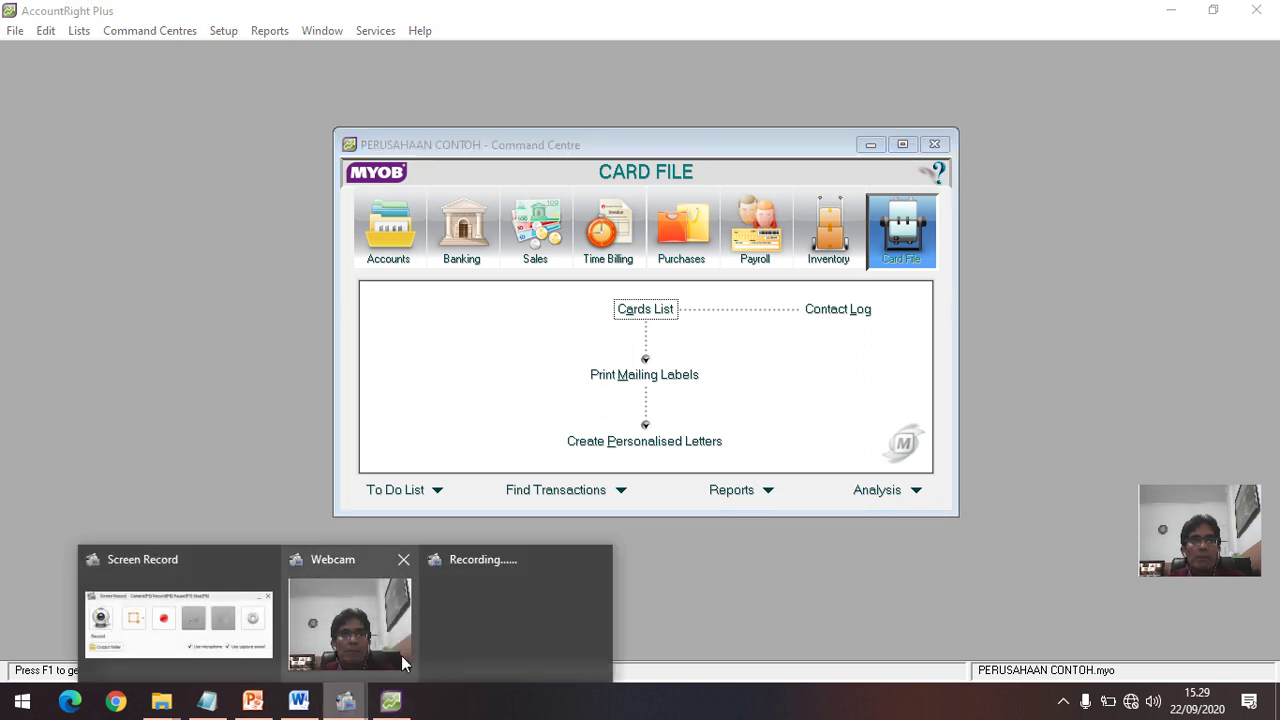
pyautogui.click(202, 572)
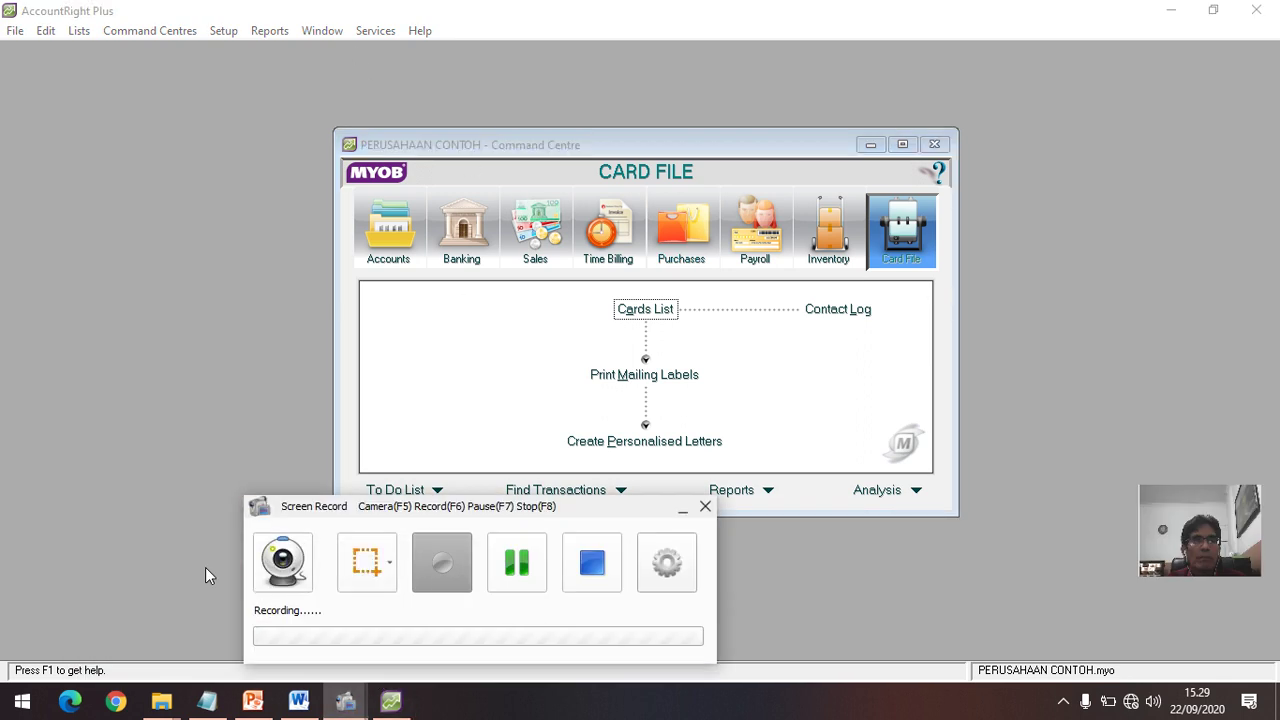